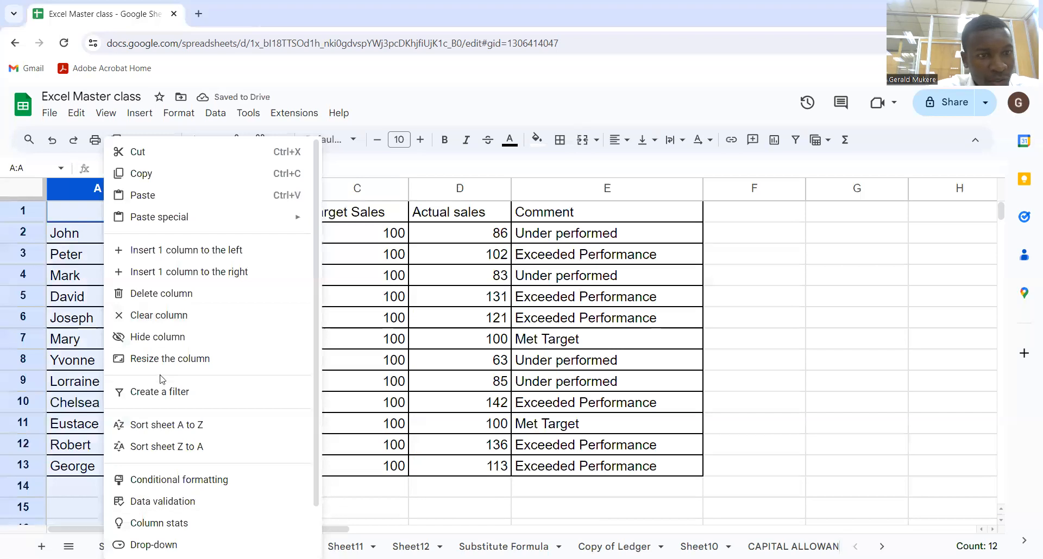
- Hide column A so that the table starts at column B
click(175, 339)
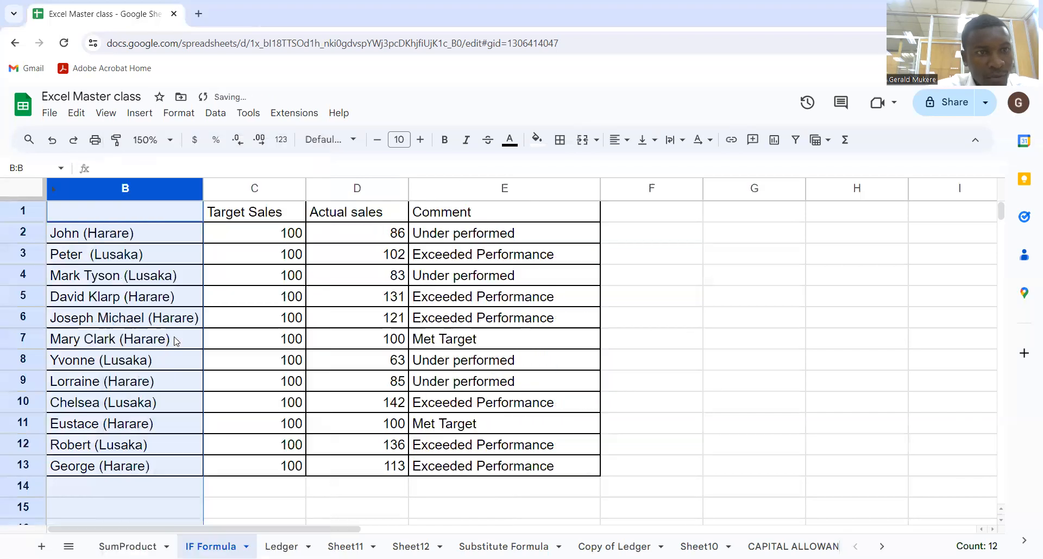
click(124, 282)
click(115, 381)
click(120, 421)
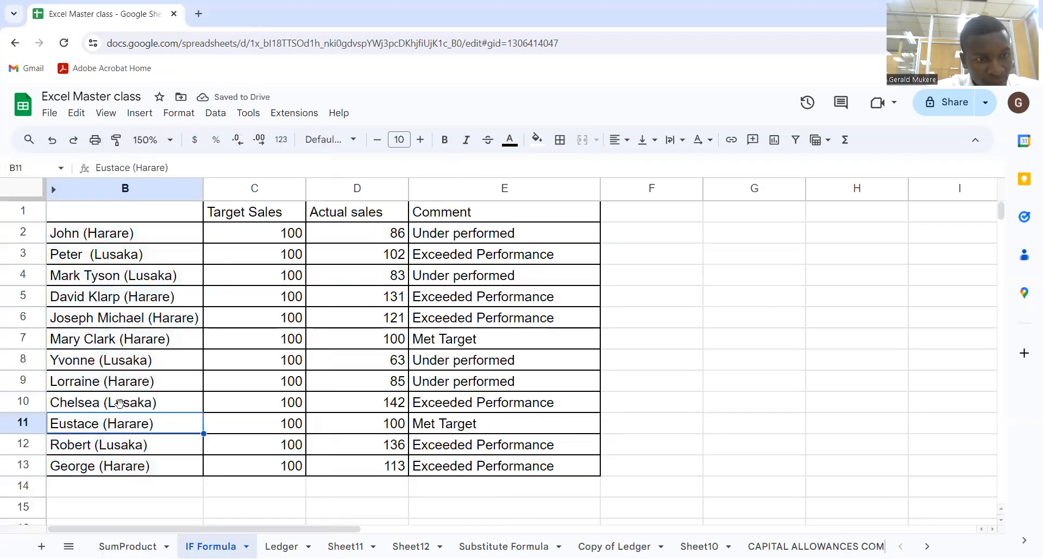
click(125, 363)
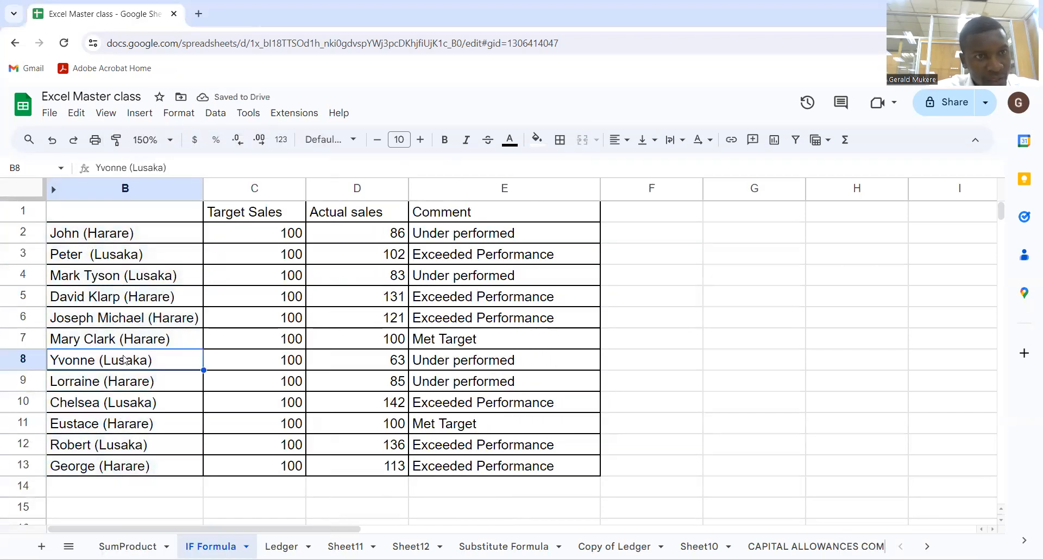
- Remove the surnames from the entries in B6 and B5, keeping only the first name and the city in brackets
click(107, 320)
double_click(111, 319)
key(BackSpace)
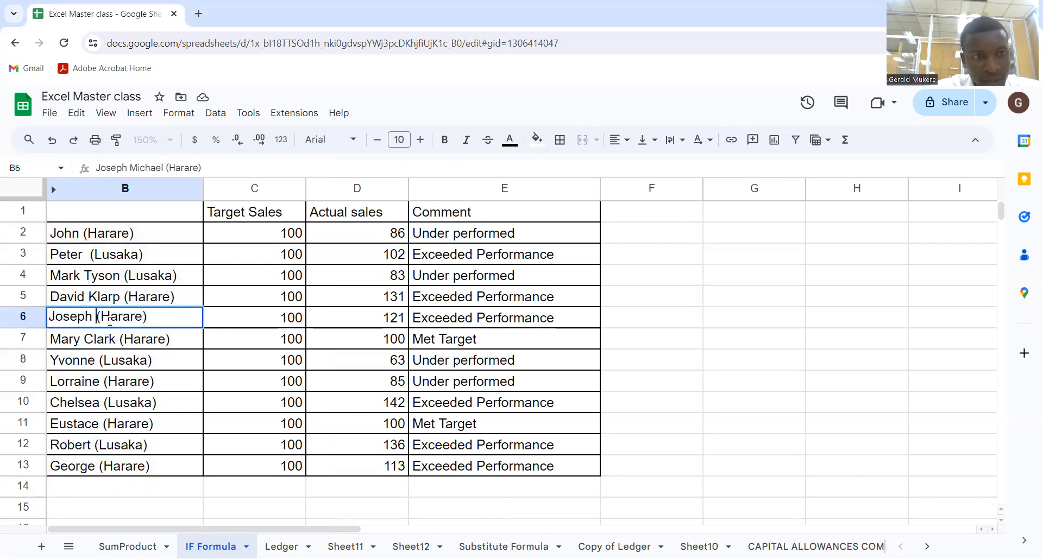
double_click(109, 297)
triple_click(109, 298)
double_click(109, 298)
key(BackSpace)
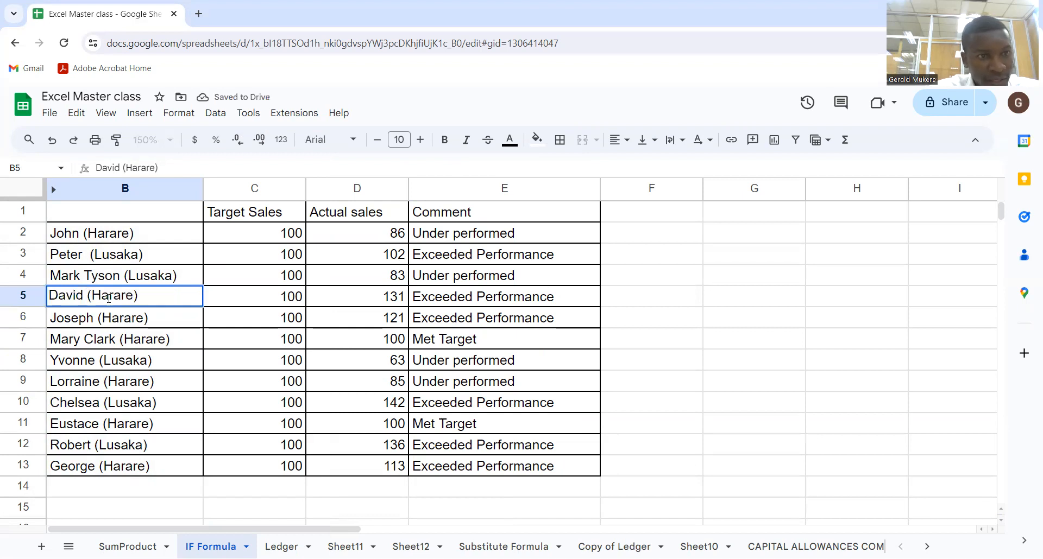
- Delete the surname from the entry in B4, leaving the first name and (Lusaka)
double_click(106, 276)
triple_click(106, 276)
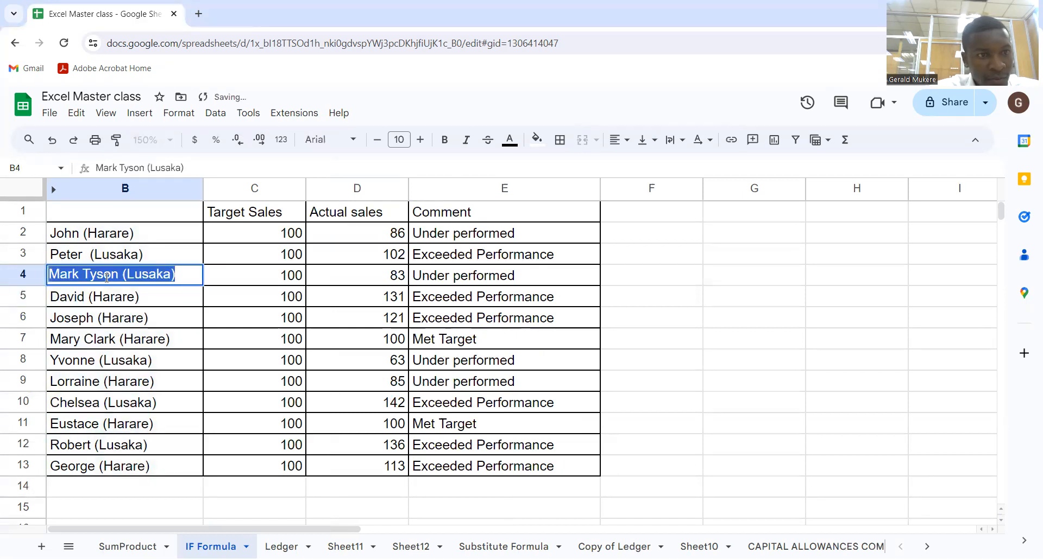
double_click(105, 276)
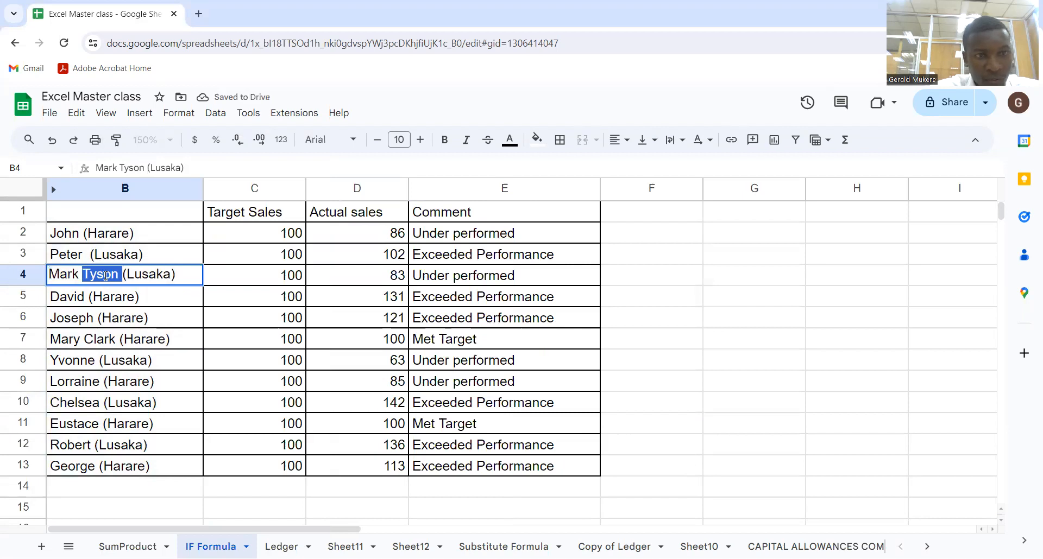
key(BackSpace)
key(Return)
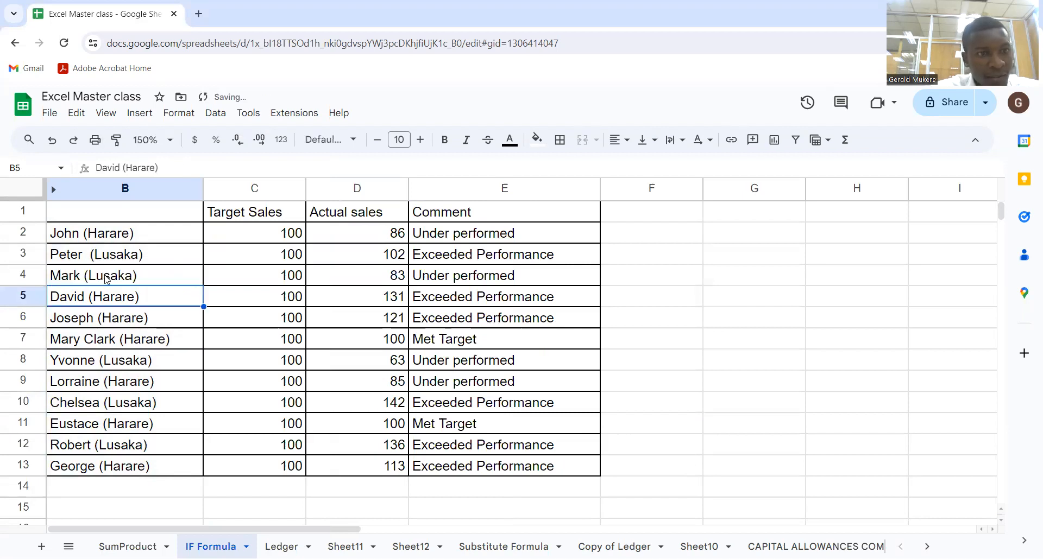
- Delete the surname from the entry in B7, leaving the first name and (Harare)
click(110, 339)
double_click(109, 339)
triple_click(110, 339)
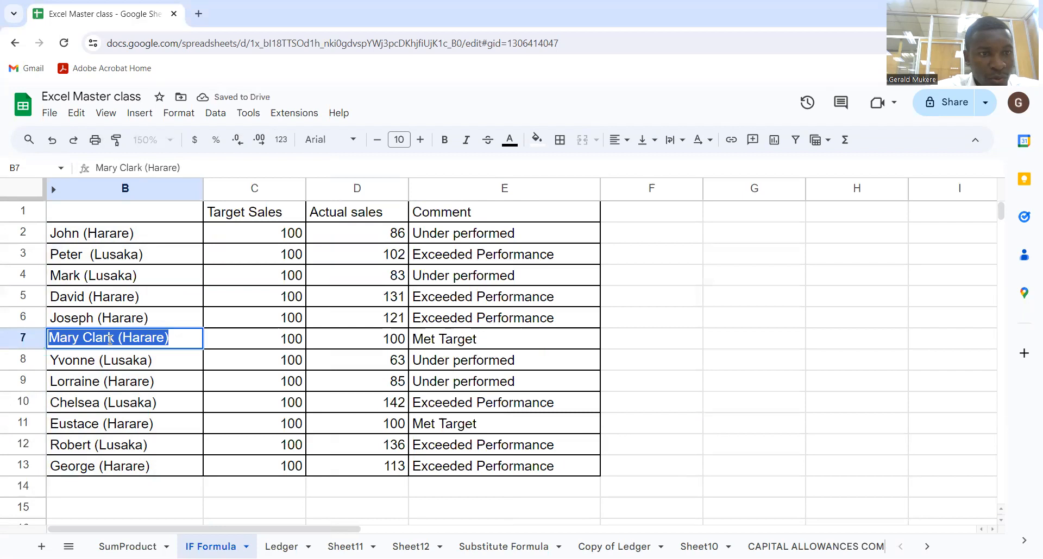
click(119, 339)
drag(119, 339, 84, 340)
key(BackSpace)
key(Return)
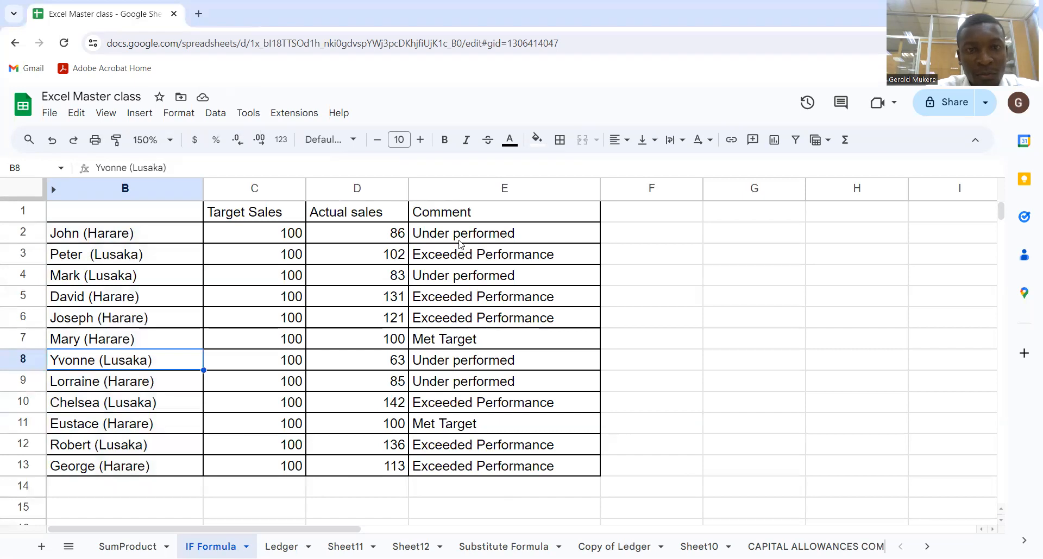
- Clear the formulas in the Comment column from E2 to E13
drag(461, 239, 489, 471)
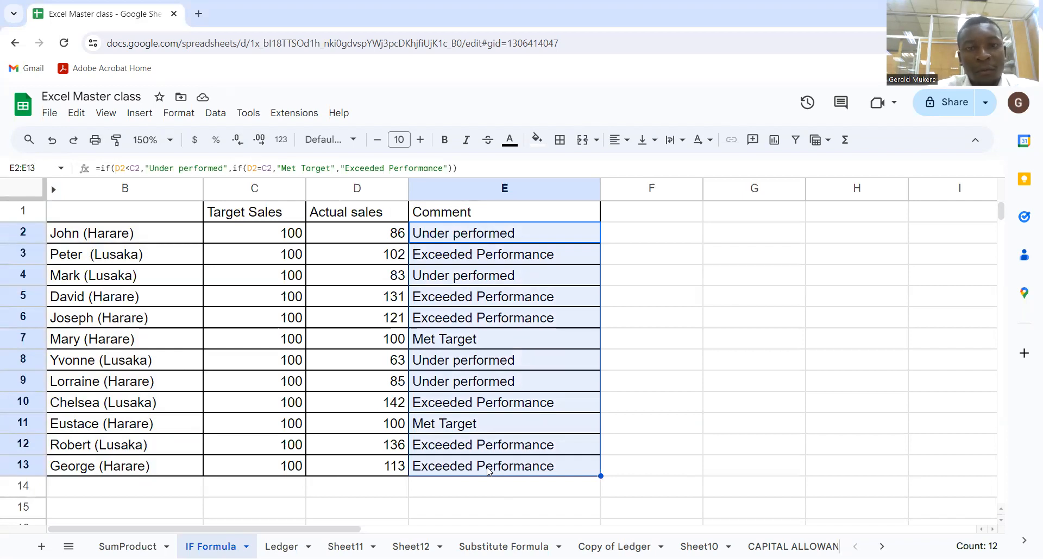
key(Delete)
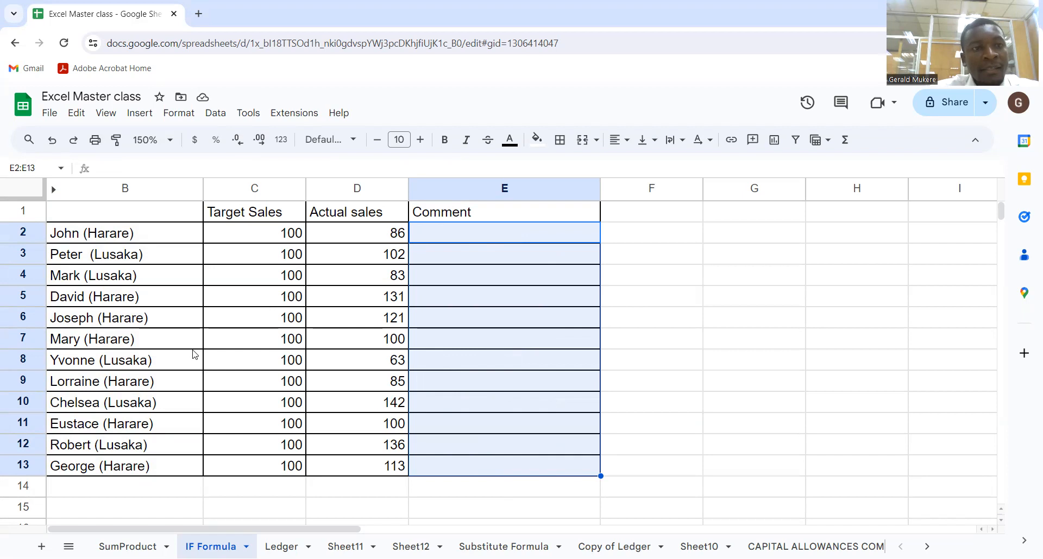
click(126, 190)
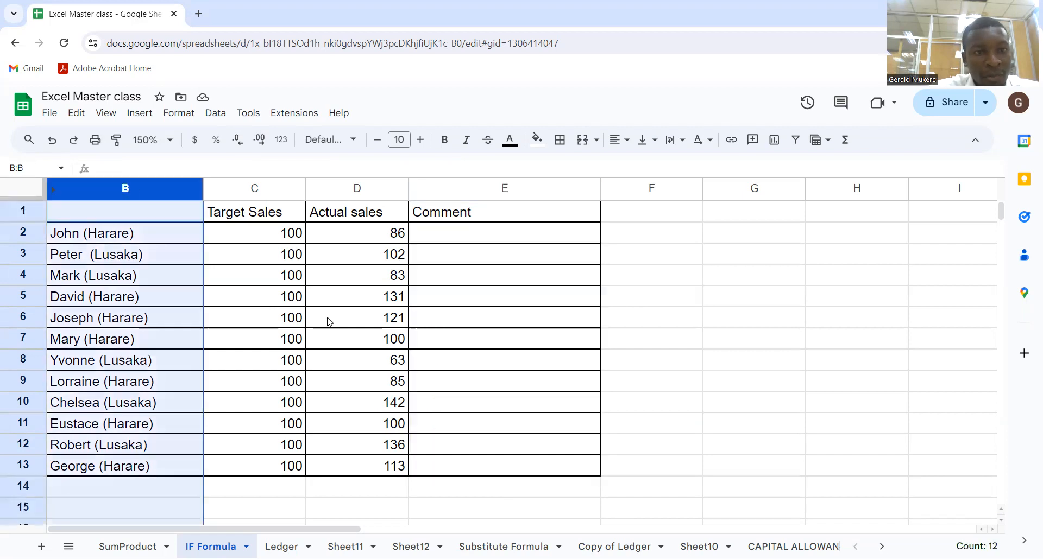
click(465, 230)
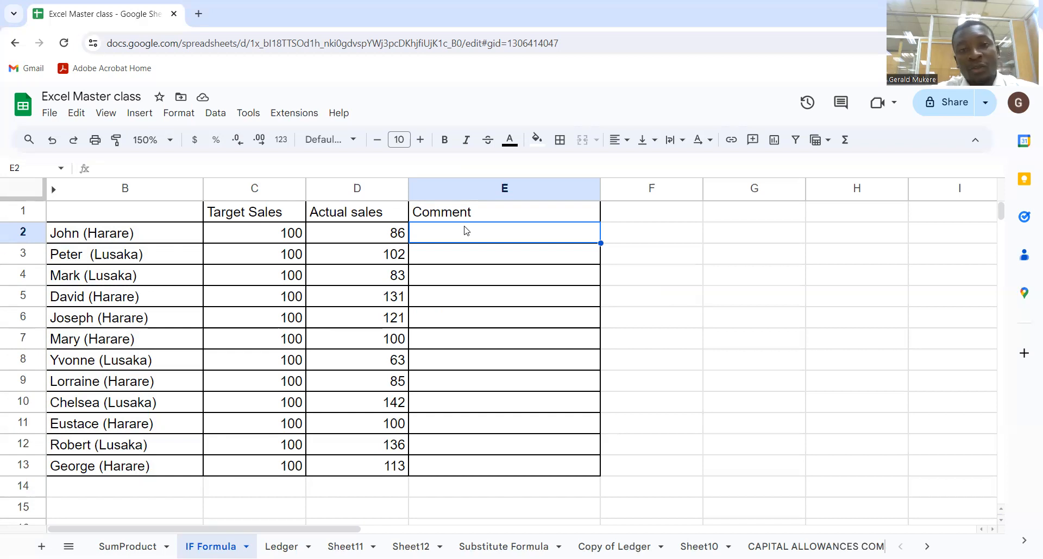
text(=if)
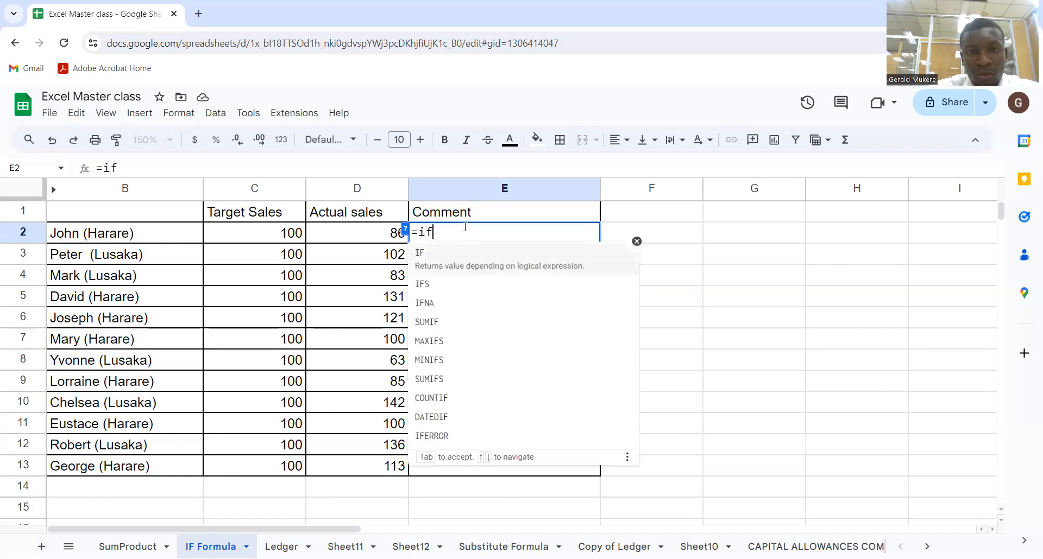
text(()
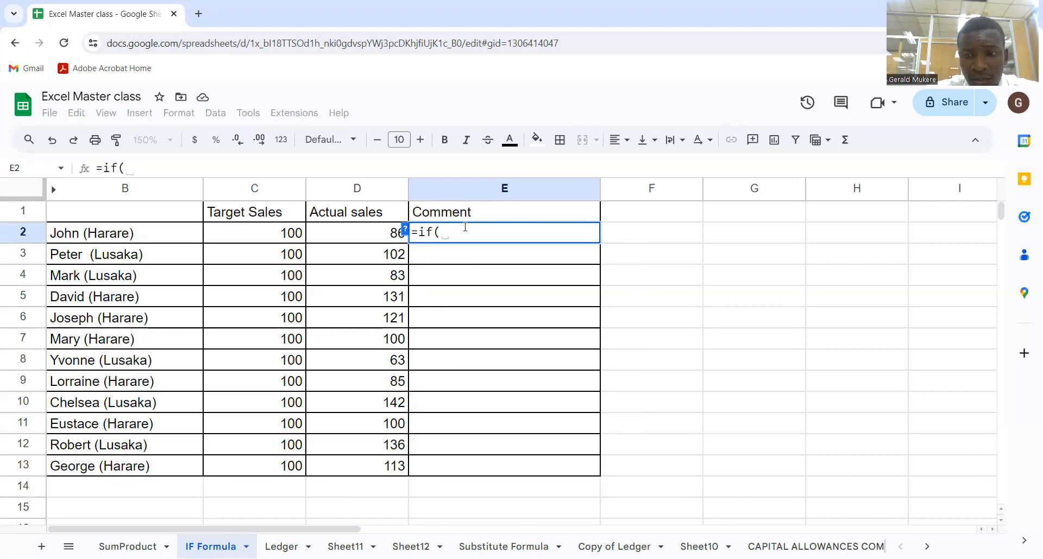
key(BackSpace)
key(BackSpace)
key(BackSpace)
key(BackSpace)
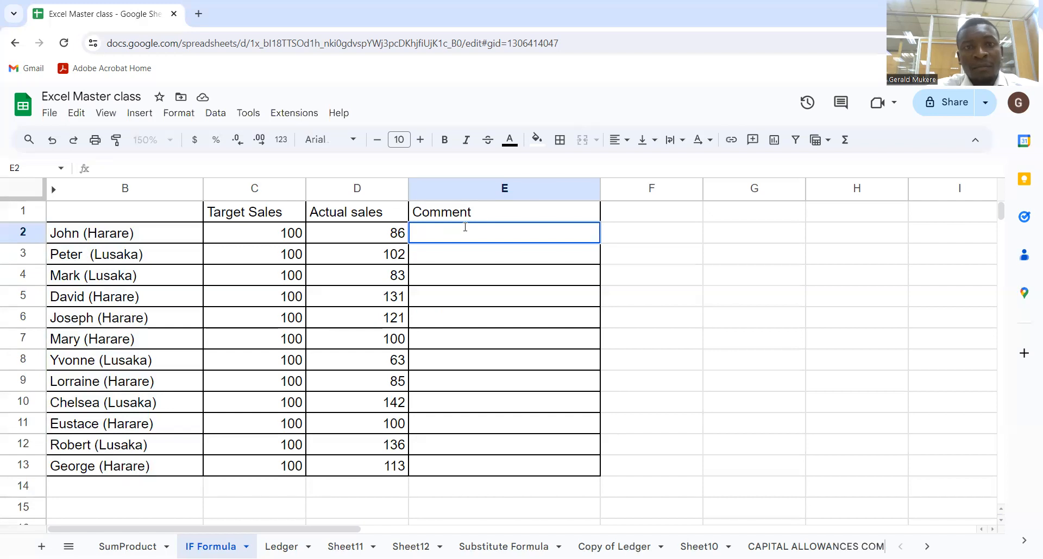
key(Return)
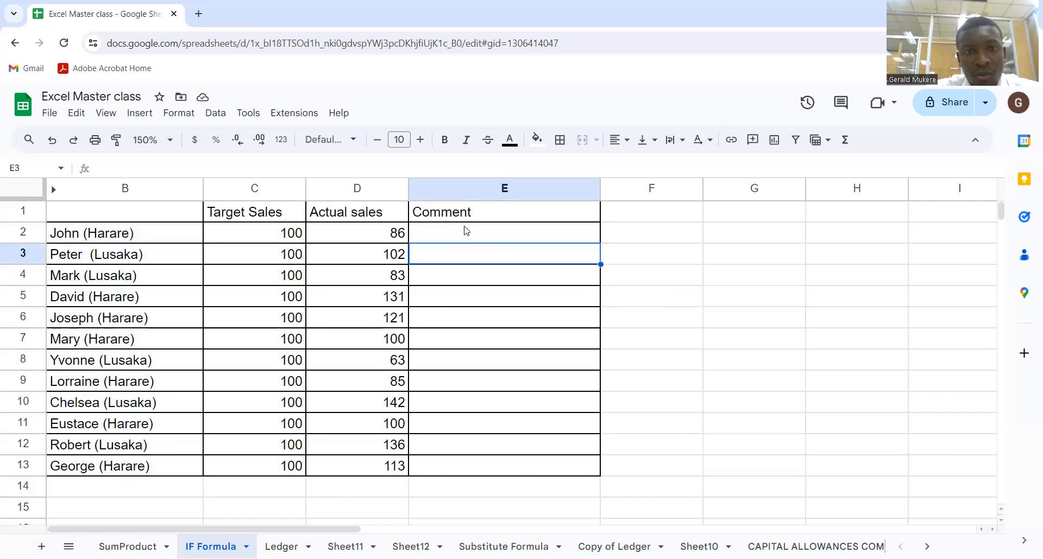
click(465, 230)
- Enter the heading SEARCH in cell F1, beside the Comment heading
click(655, 217)
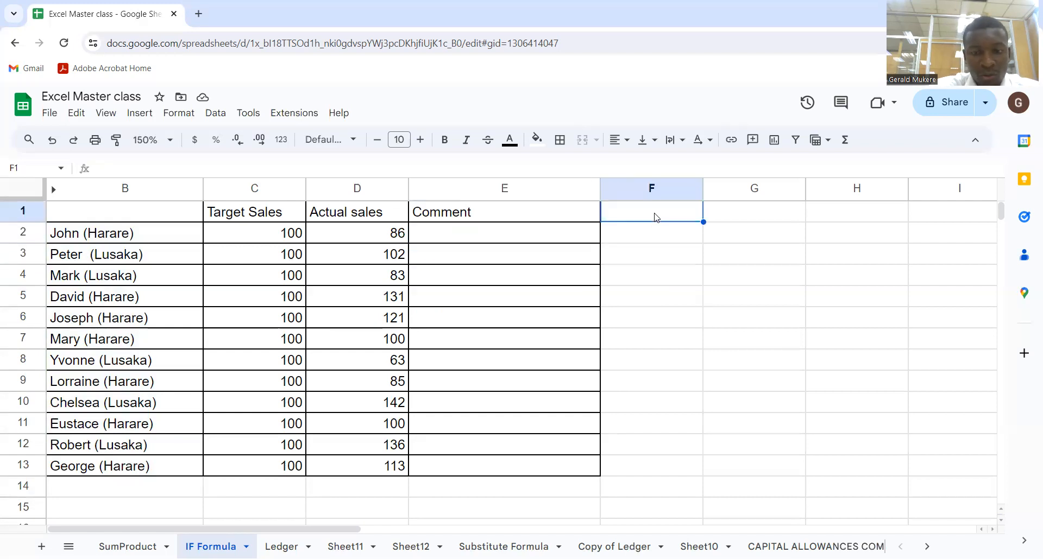
text(SEARch)
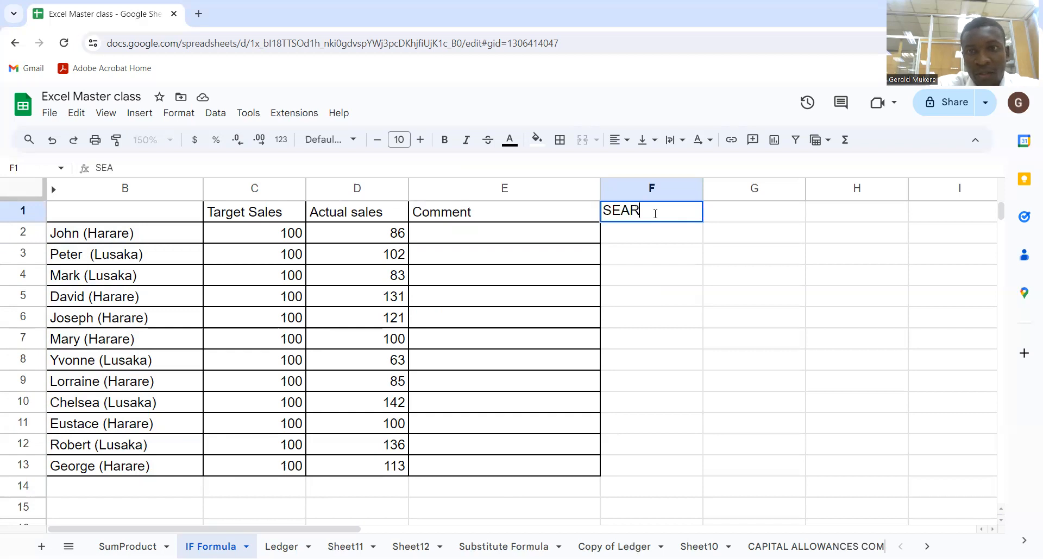
key(BackSpace)
key(BackSpace)
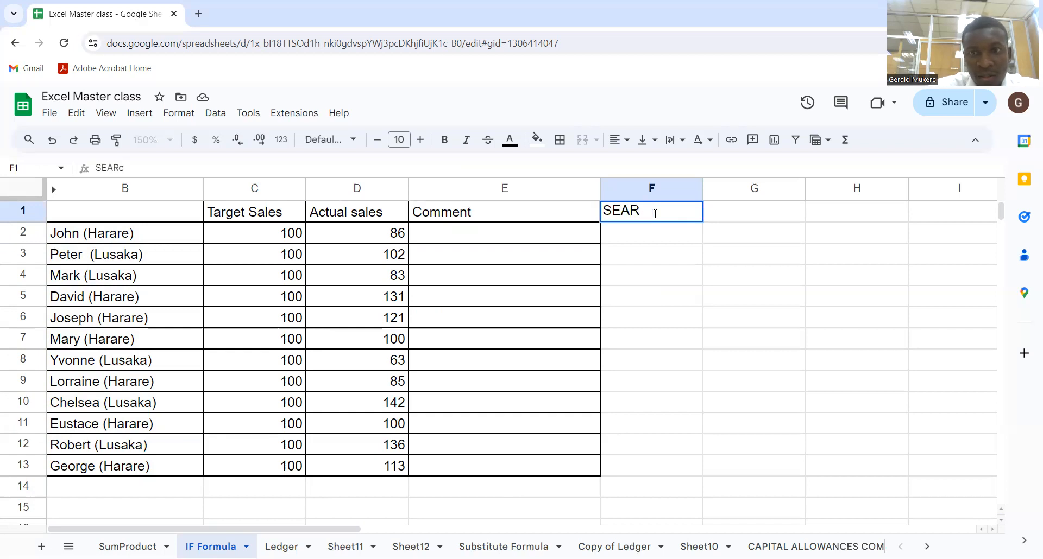
text(CH)
key(Tab)
- Enter the headings ISNUMBER in cell G1 and IF in cell H1
text(ISNUMber)
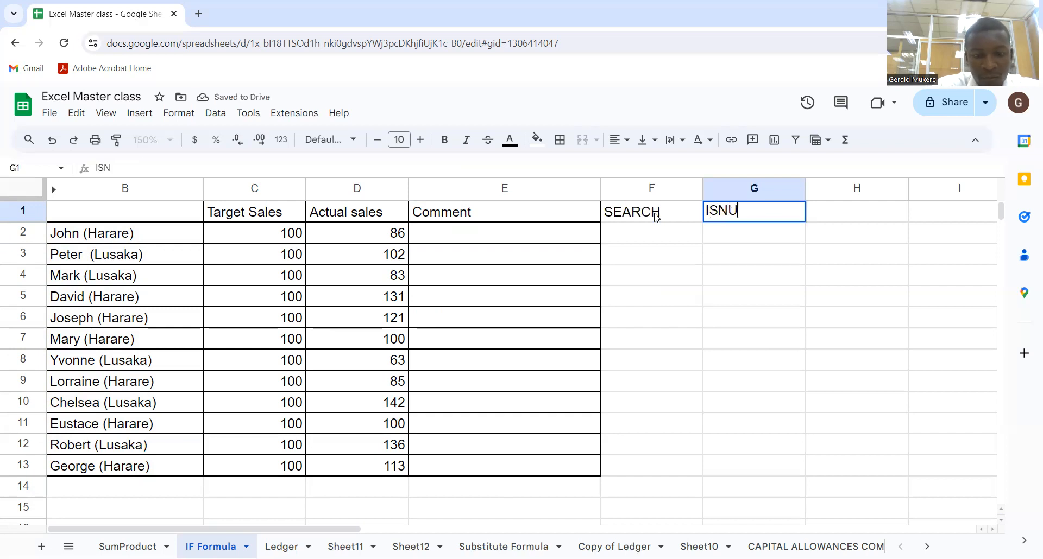
key(BackSpace)
key(BackSpace)
key(BackSpace)
text(BER)
key(Tab)
text(IF)
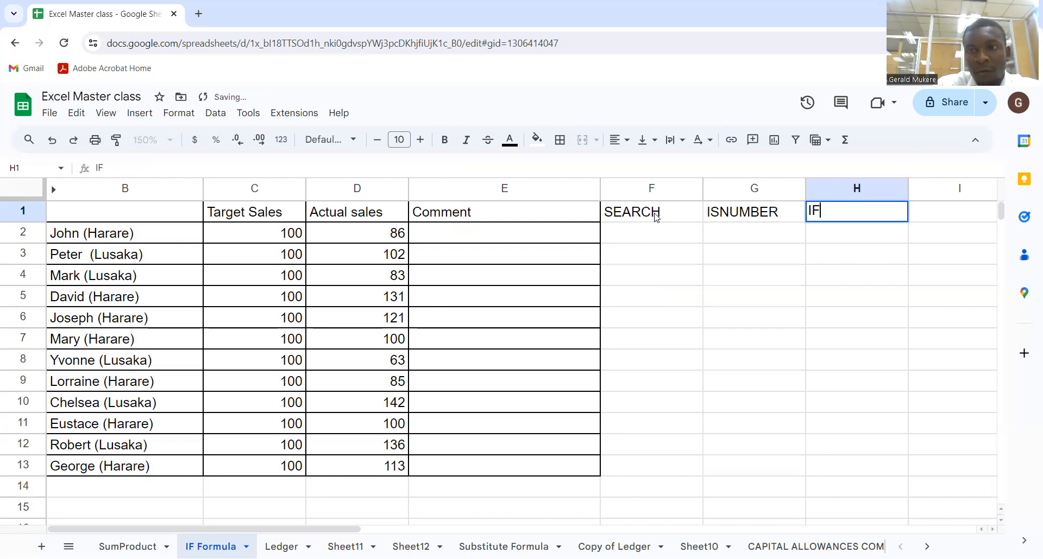
key(Return)
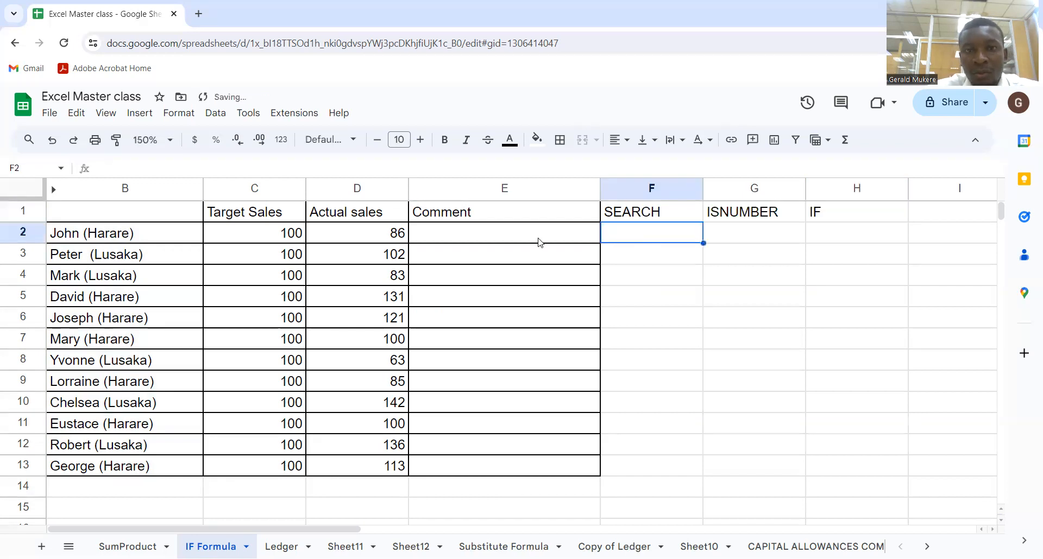
- Enter =search("Harare",B2,1) in E2 and accept the suggested auto-fill for the Comment column down to E13
click(538, 242)
text(=sear)
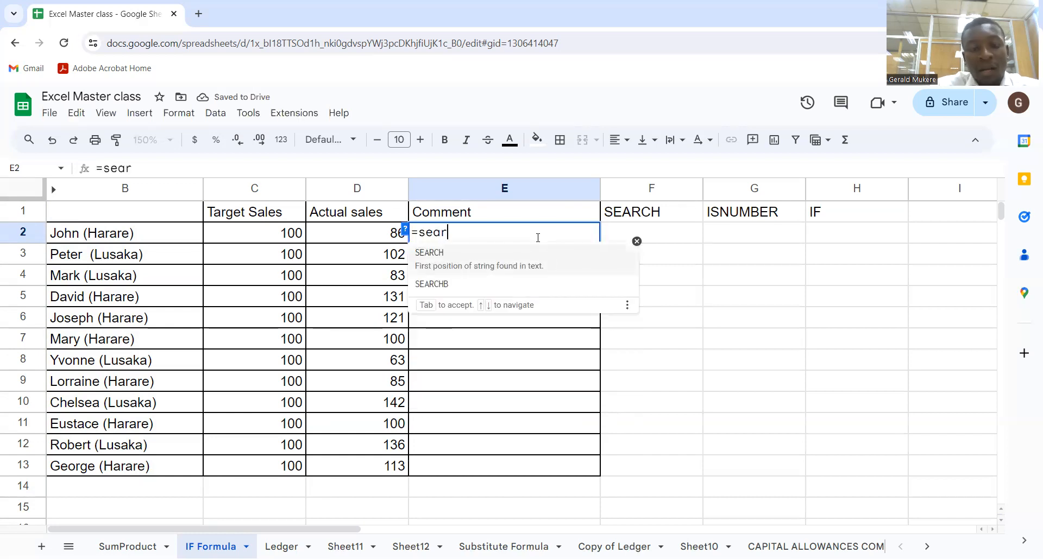
text(ch()
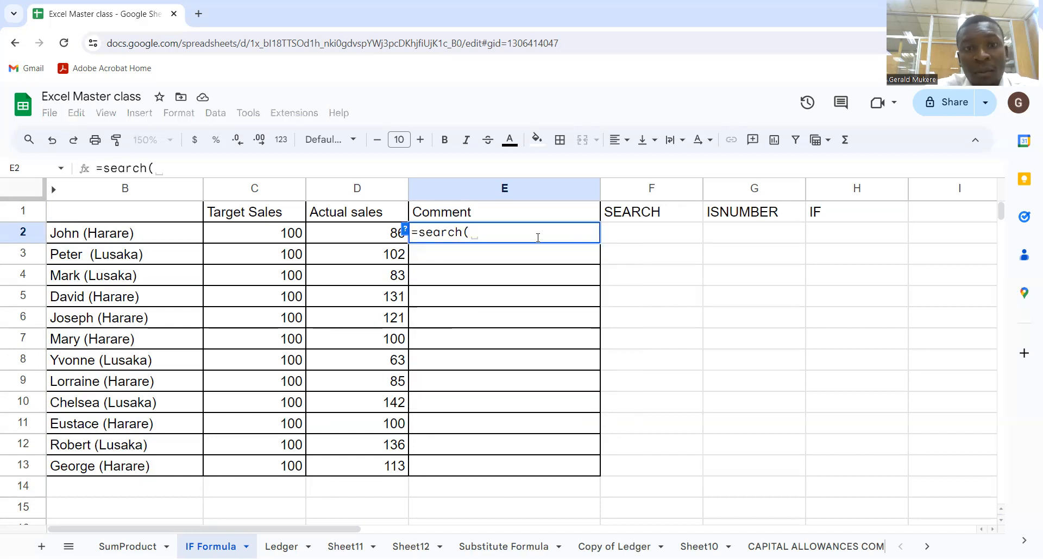
text(")
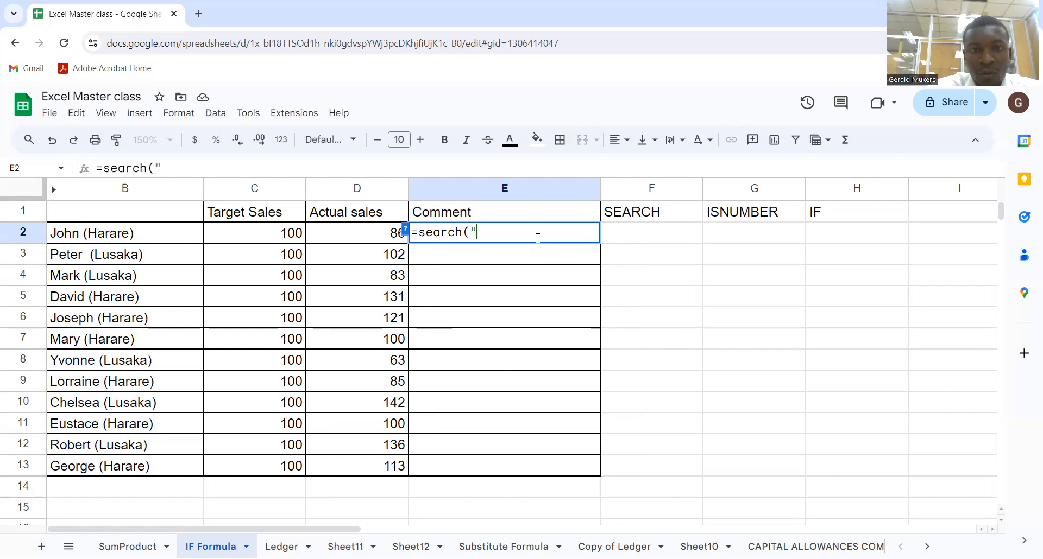
text(Harare)
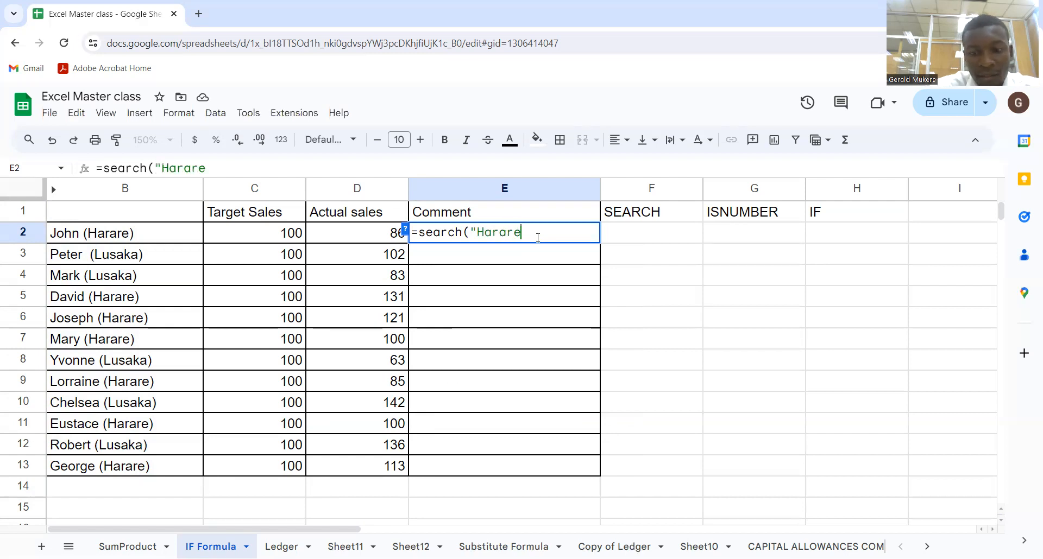
text("))
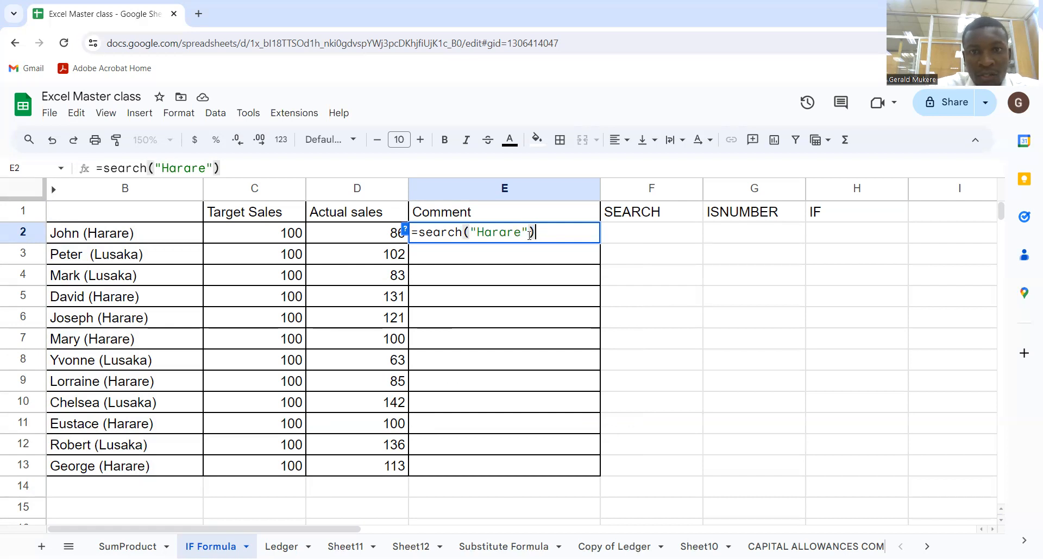
key(BackSpace)
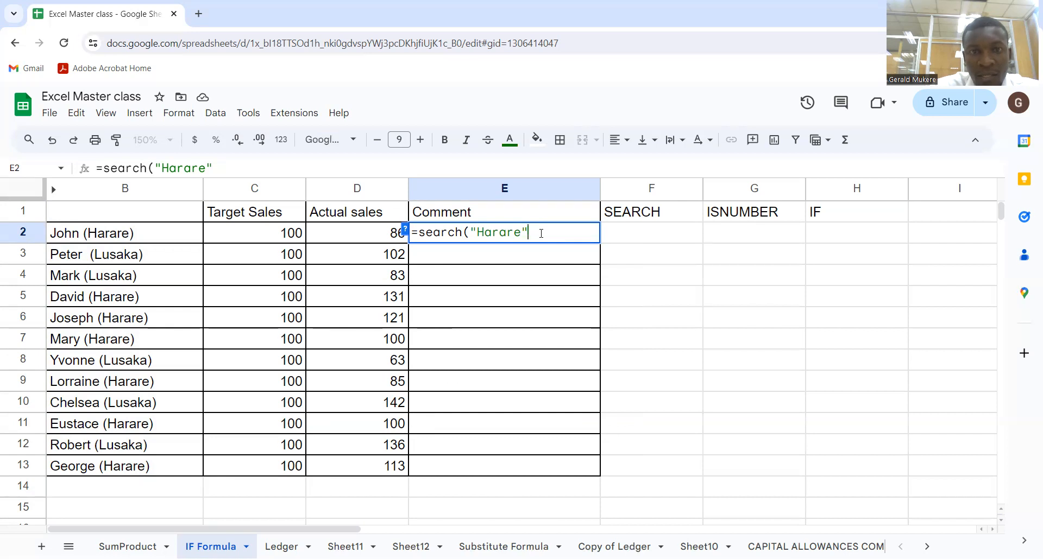
text(,)
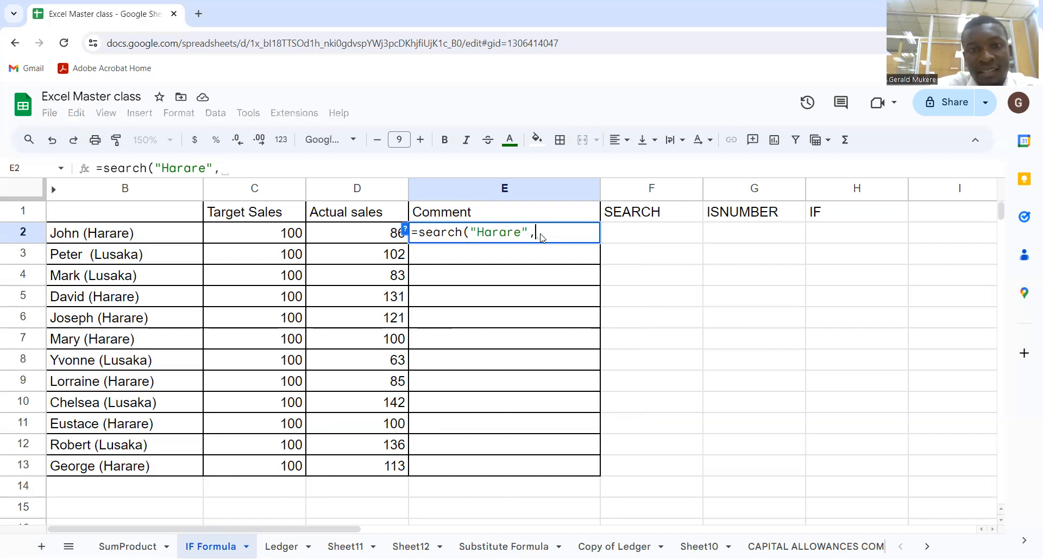
click(131, 238)
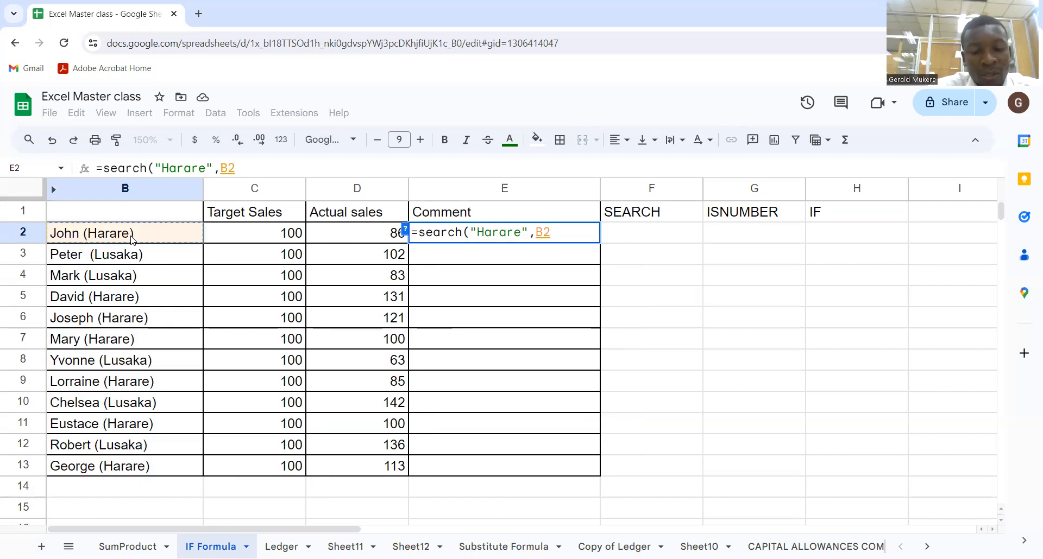
text(,1)
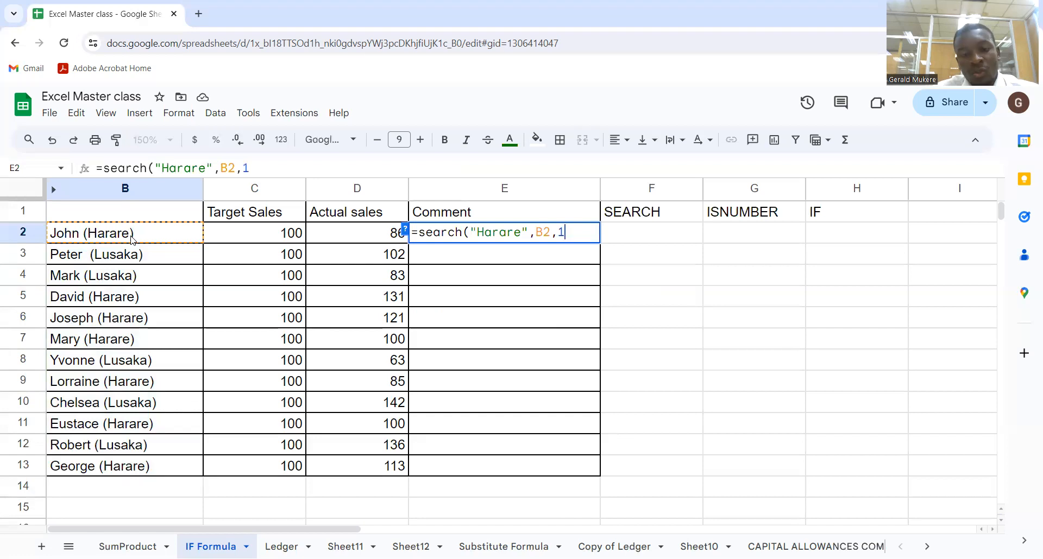
text())
key(Return)
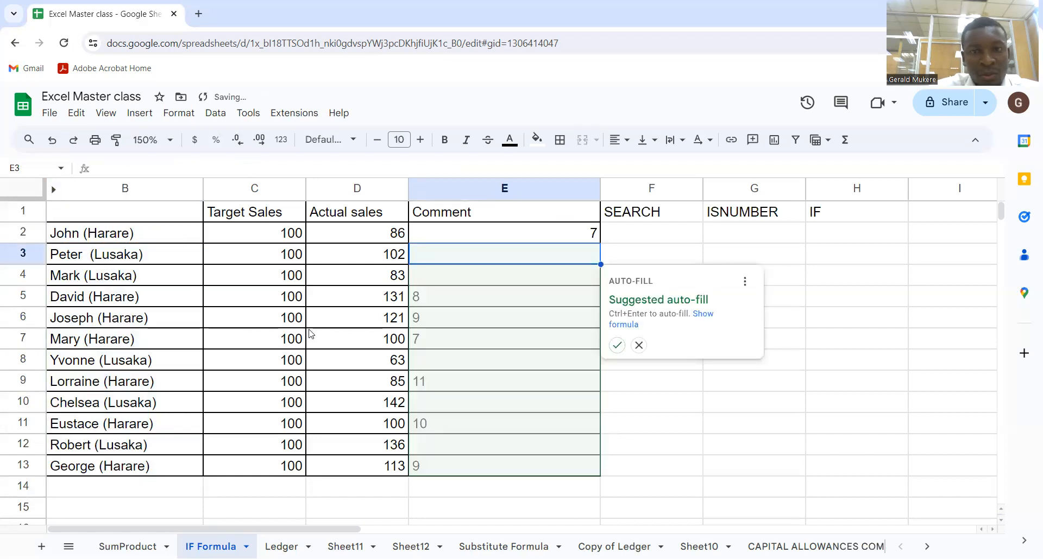
click(617, 345)
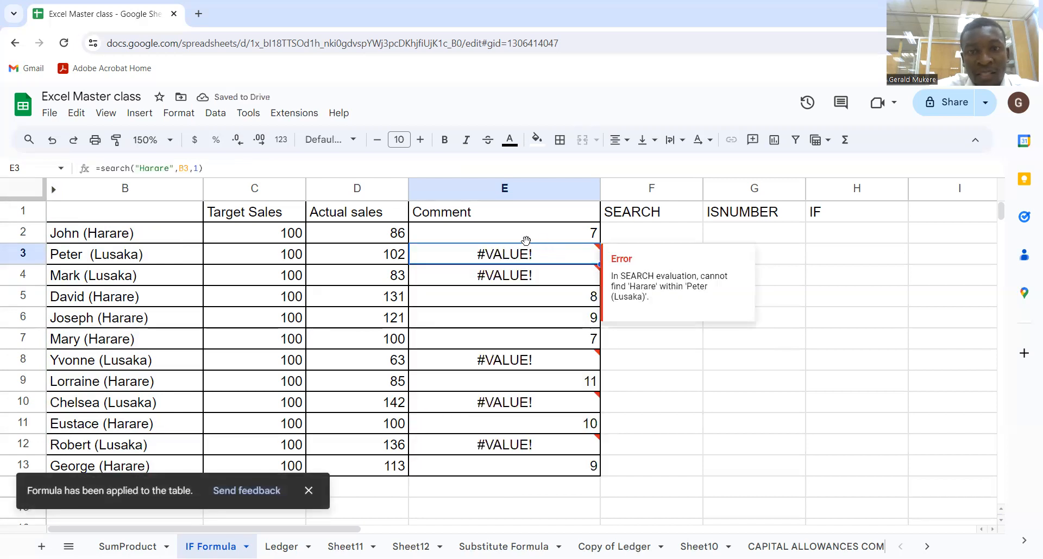
- Undo the auto-fill of the Comment column, dismiss the notification, and review the SEARCH formula in E2
key(ctrl+z)
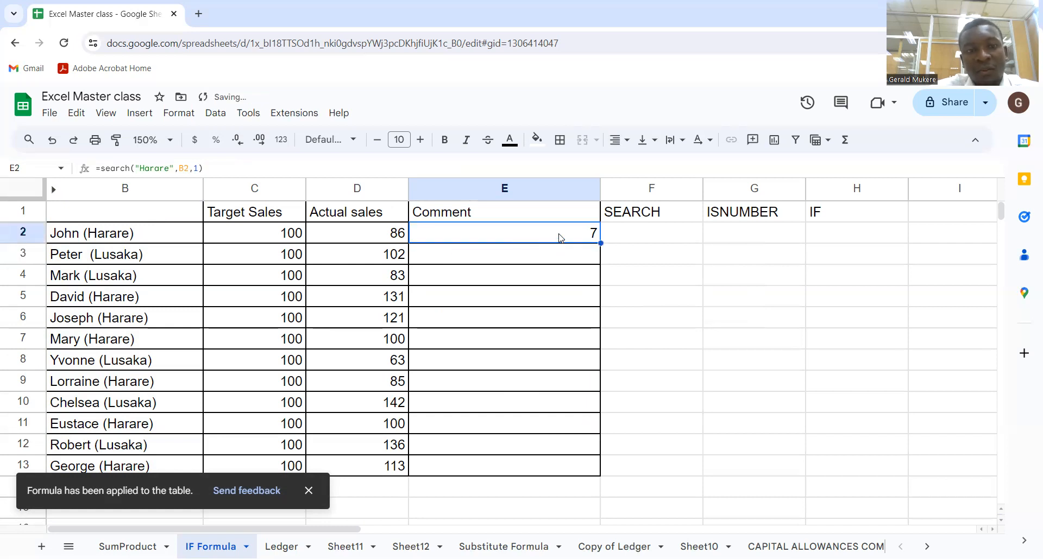
click(307, 492)
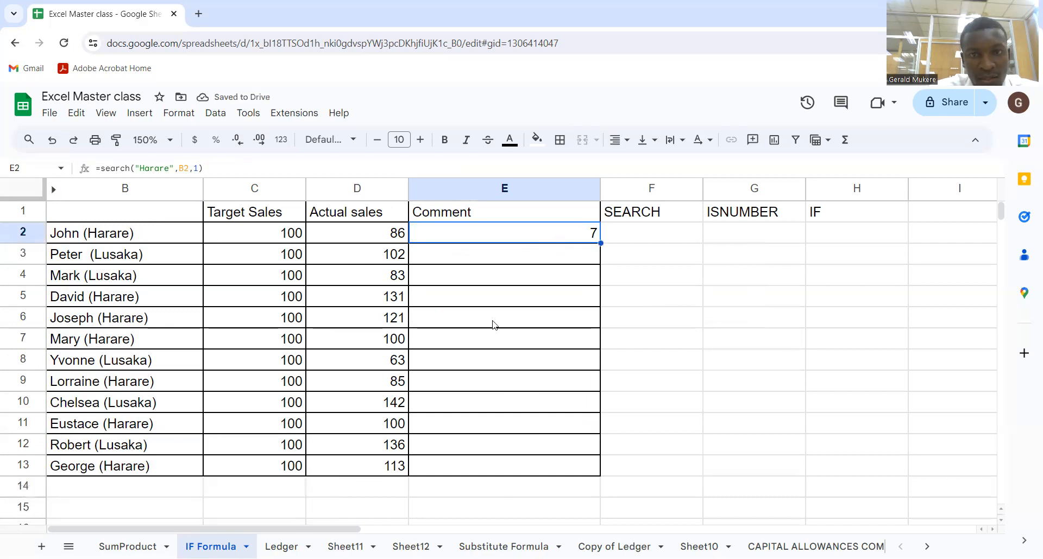
double_click(535, 233)
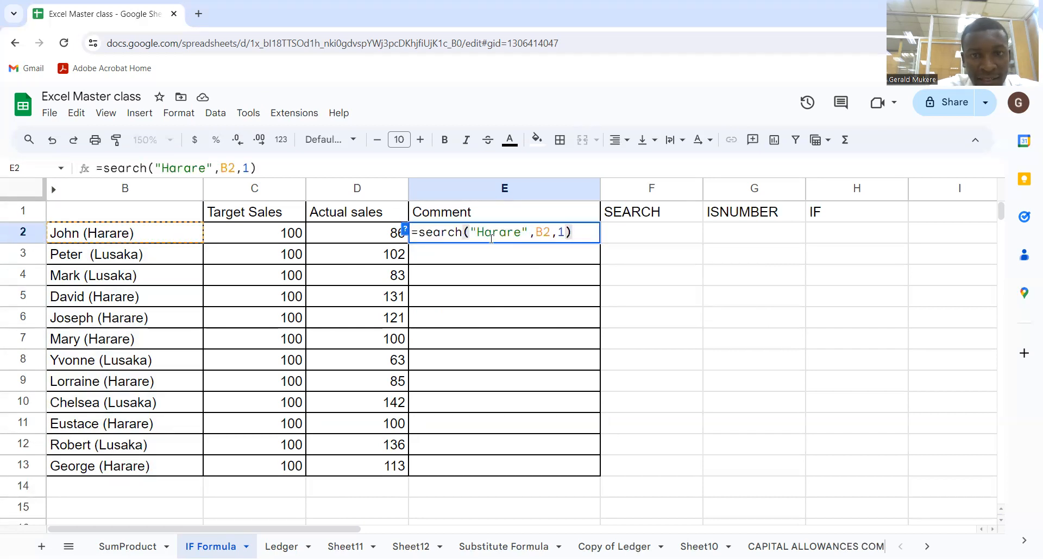
key(Return)
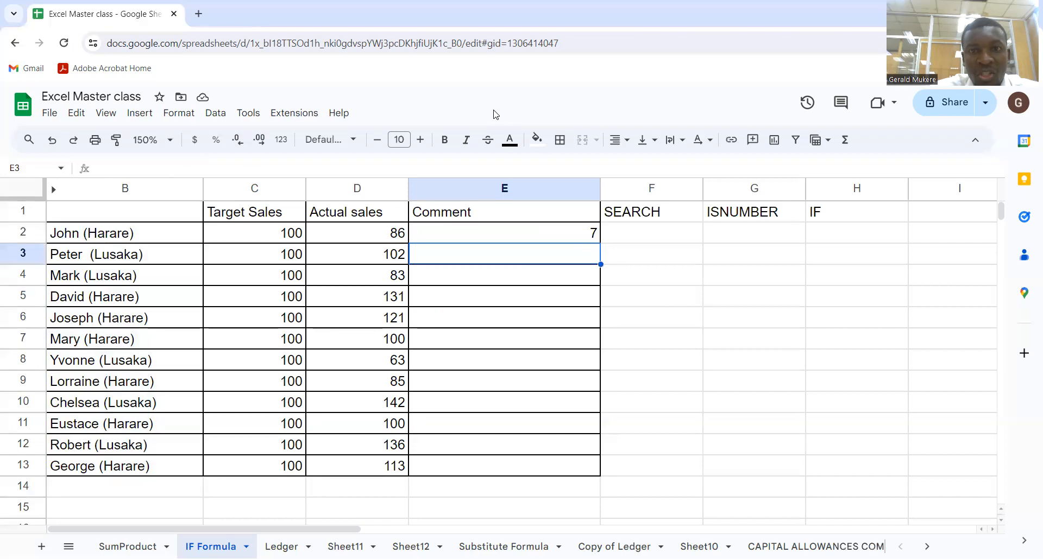
- Copy the SEARCH formula from E2 down to E4, check the cells, and continue the fill down to E13
click(569, 237)
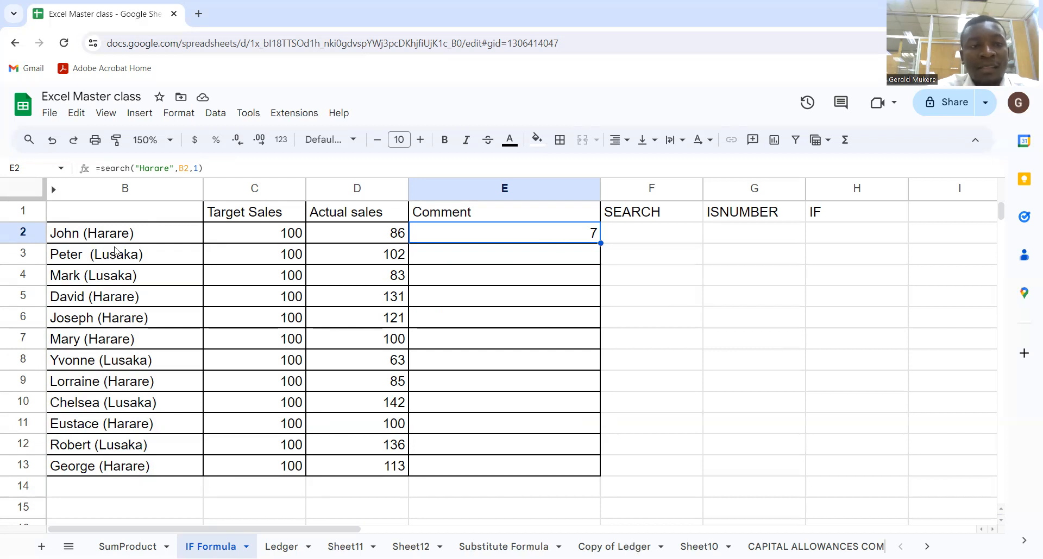
drag(600, 243, 600, 283)
mouse_move(525, 270)
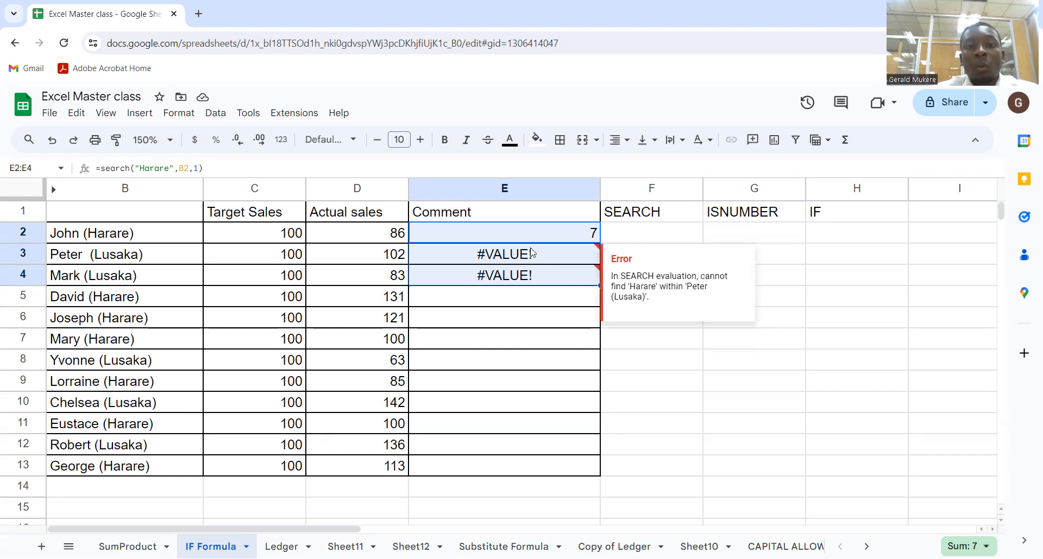
click(592, 234)
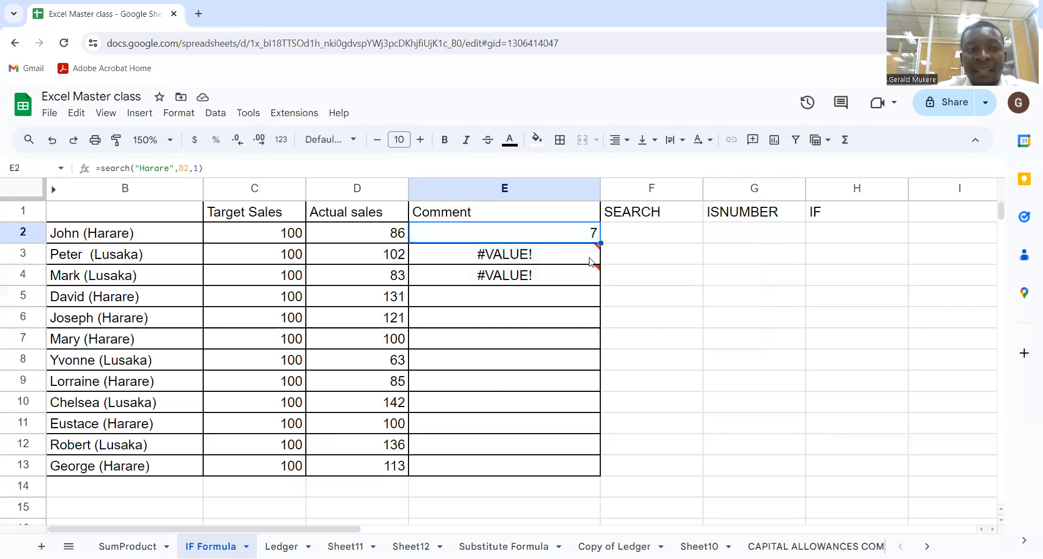
click(596, 281)
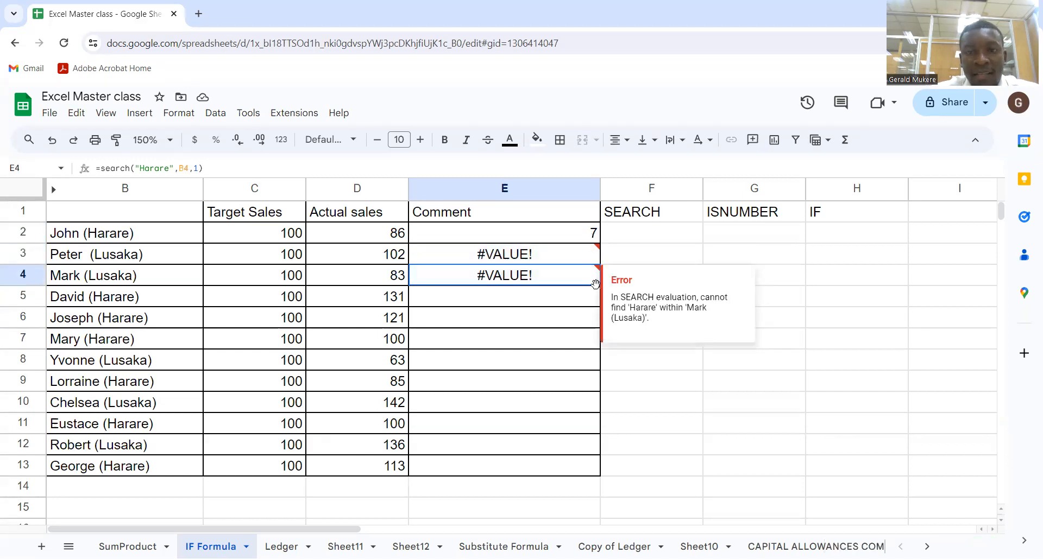
drag(599, 286, 602, 465)
- Examine the SEARCH results in the Comment column for the Harare entries and compare them with the text in column B
click(588, 306)
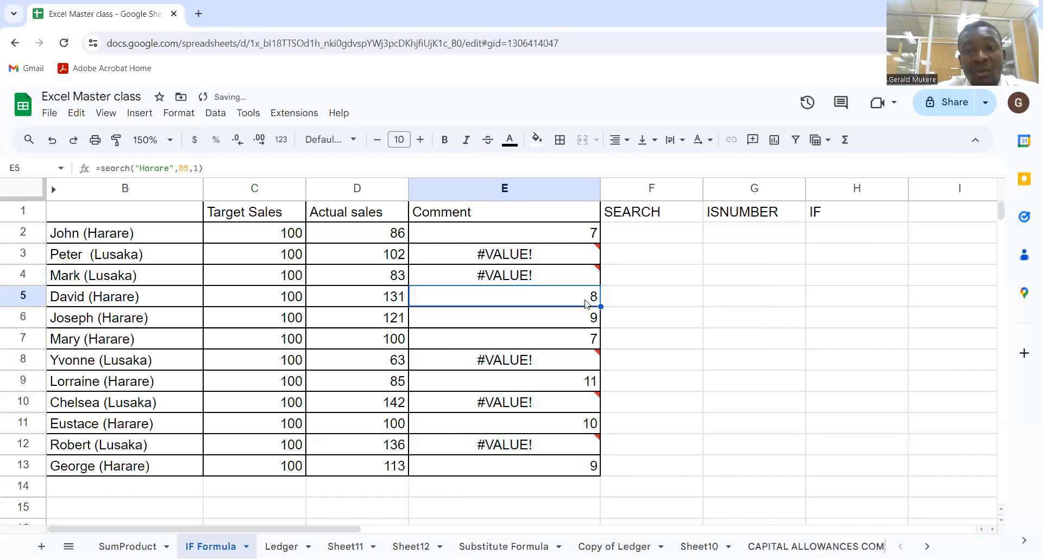
click(590, 319)
click(586, 341)
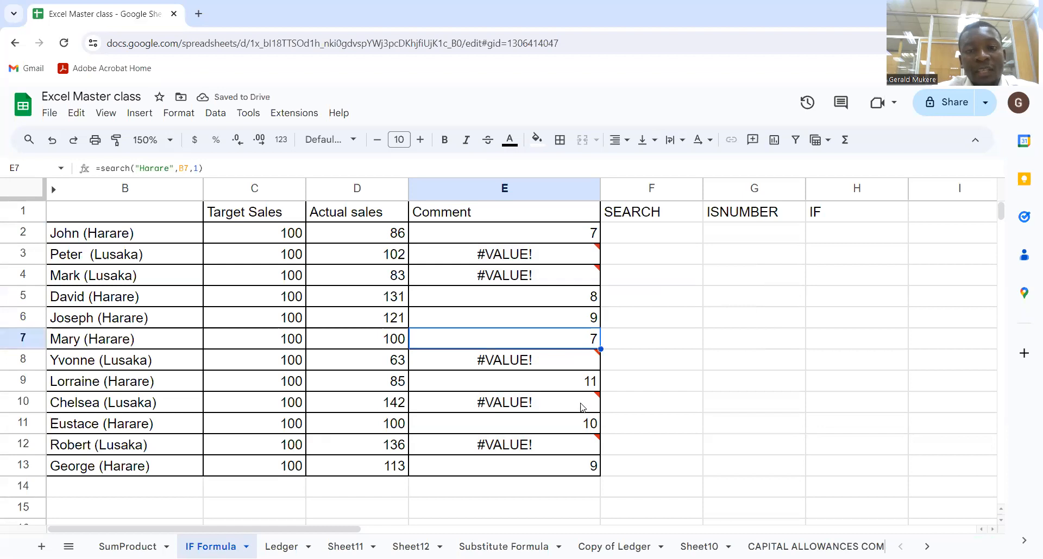
click(592, 381)
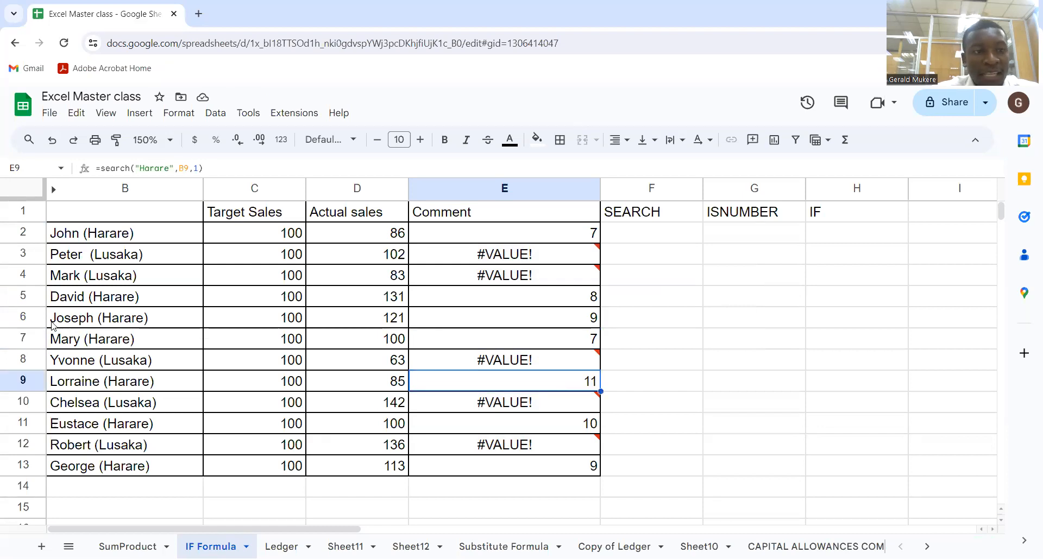
click(104, 325)
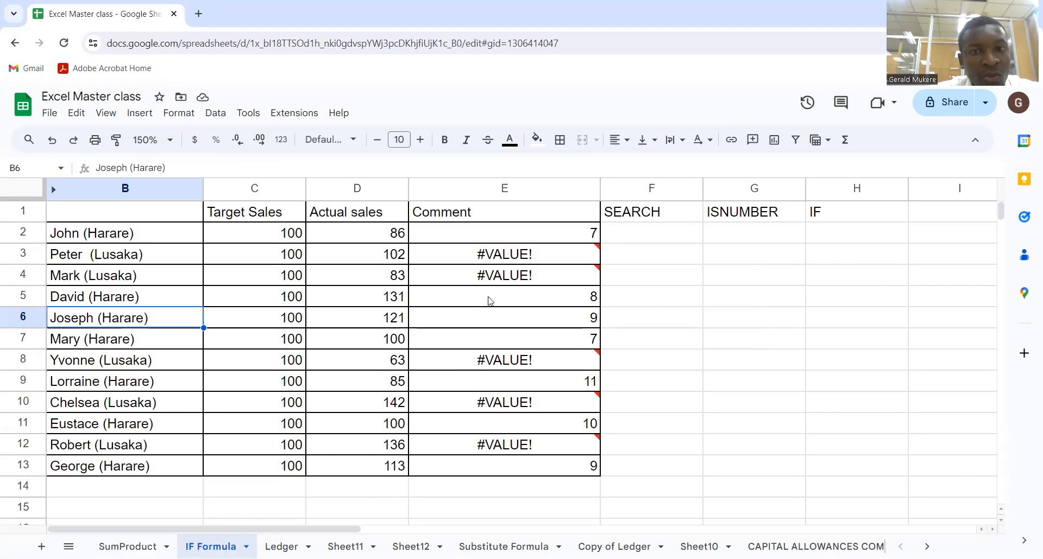
click(575, 302)
click(579, 325)
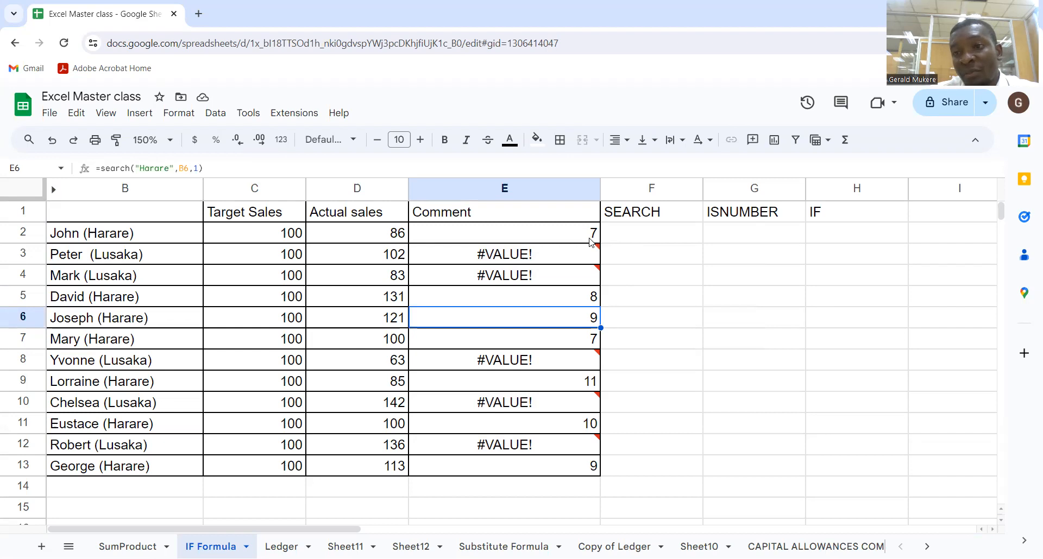
- Wrap the formula in E2 in ISNUMBER as =isnumber(search("Harare",B2,1)) and copy it down to E13
click(556, 236)
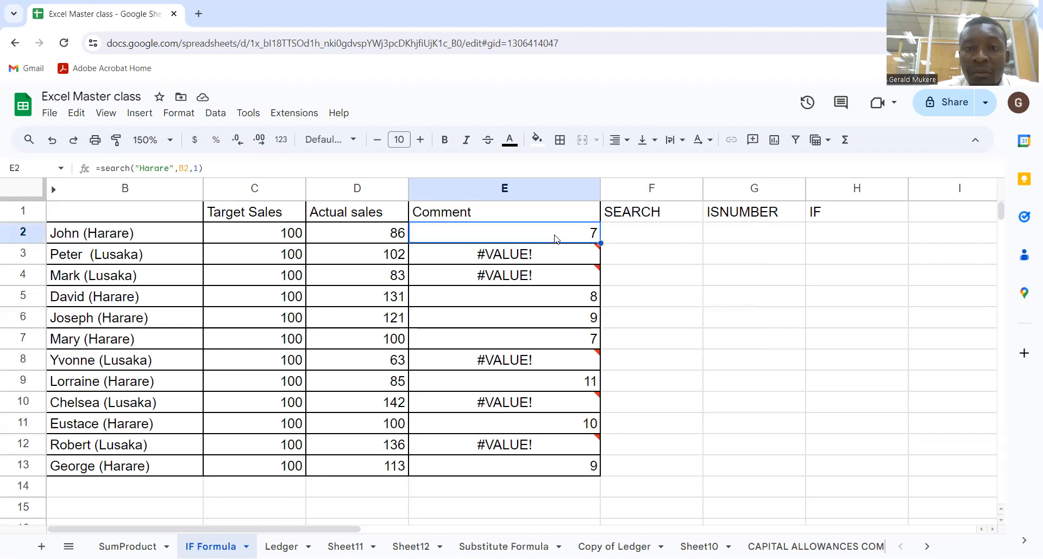
double_click(556, 235)
click(420, 233)
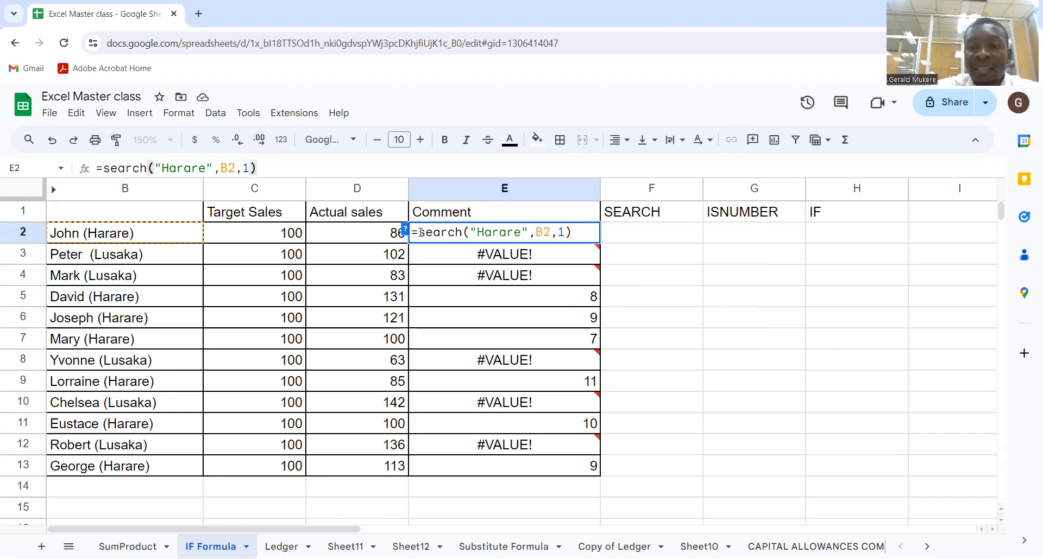
text(isnum)
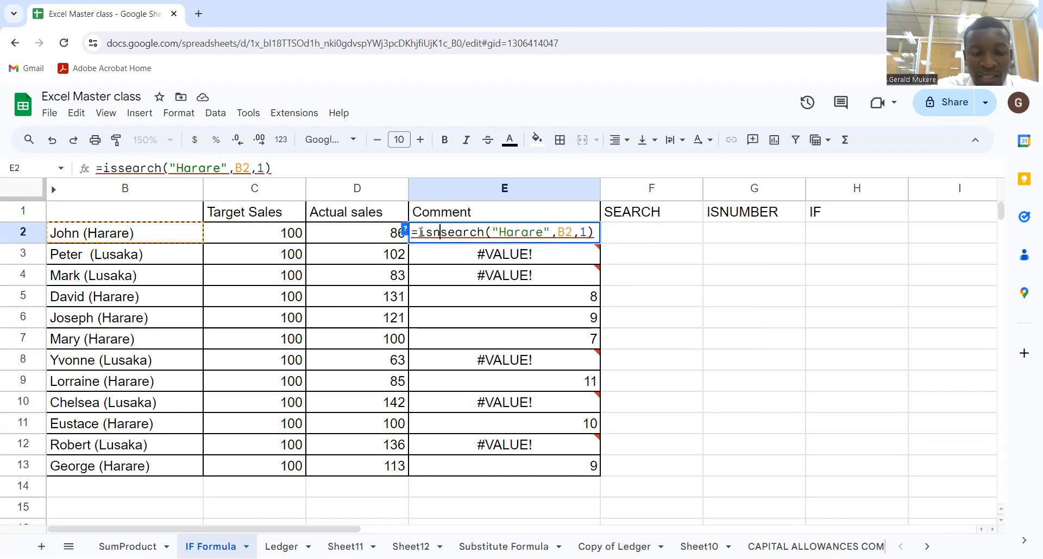
text(ber()
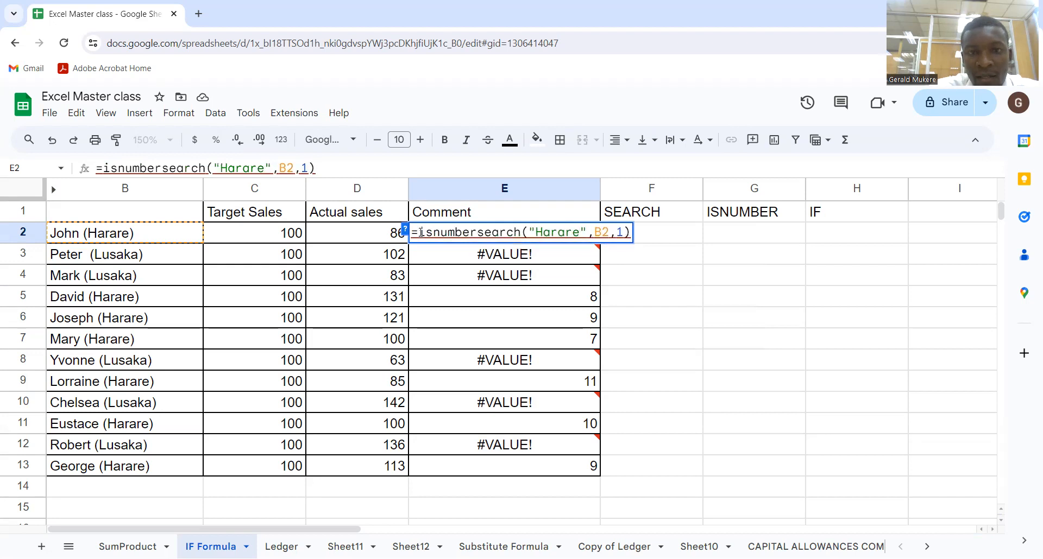
click(361, 169)
text())
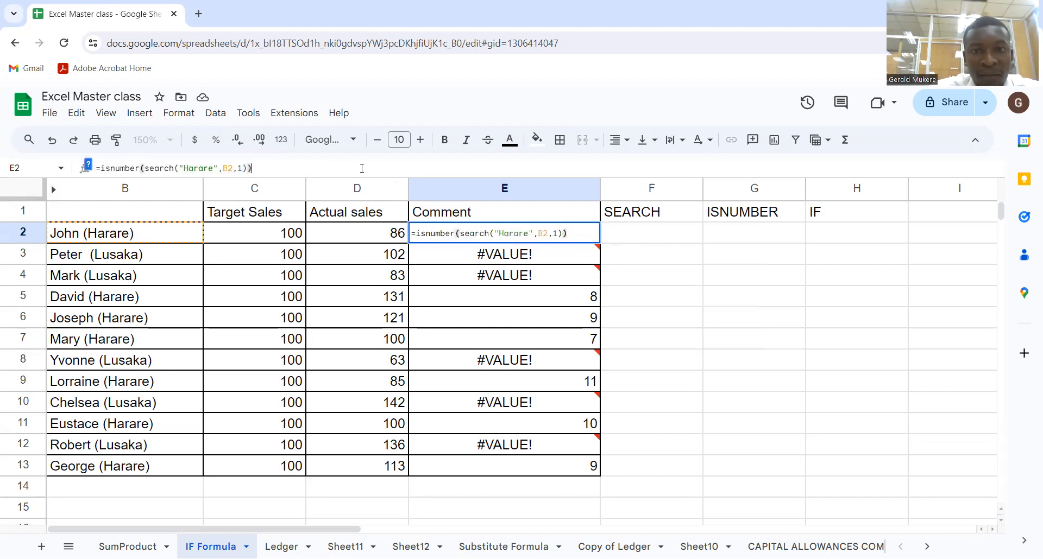
key(Return)
click(554, 235)
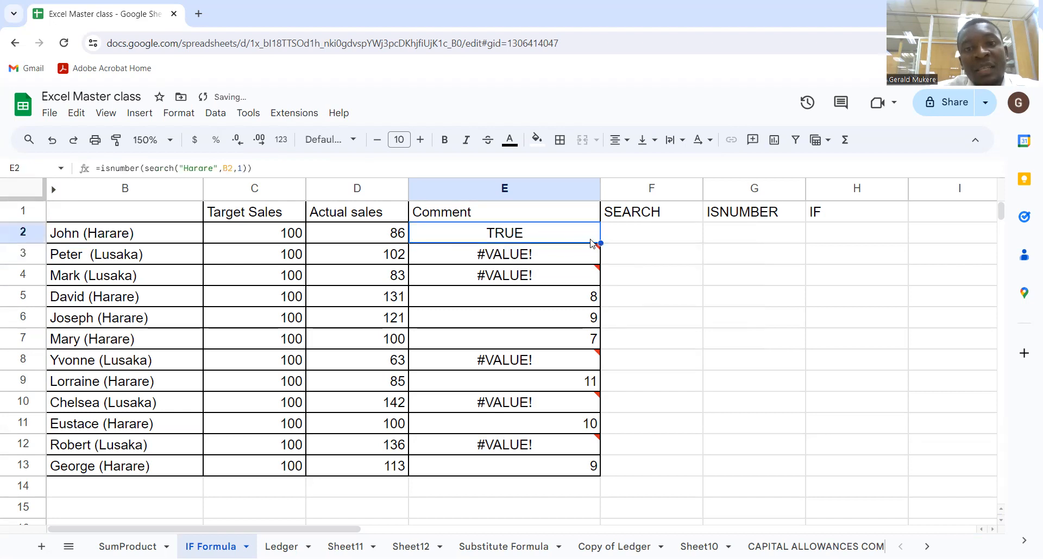
drag(600, 243, 586, 468)
- Examine the ISNUMBER results in E2 to E13 against the city given in each column B entry
click(498, 232)
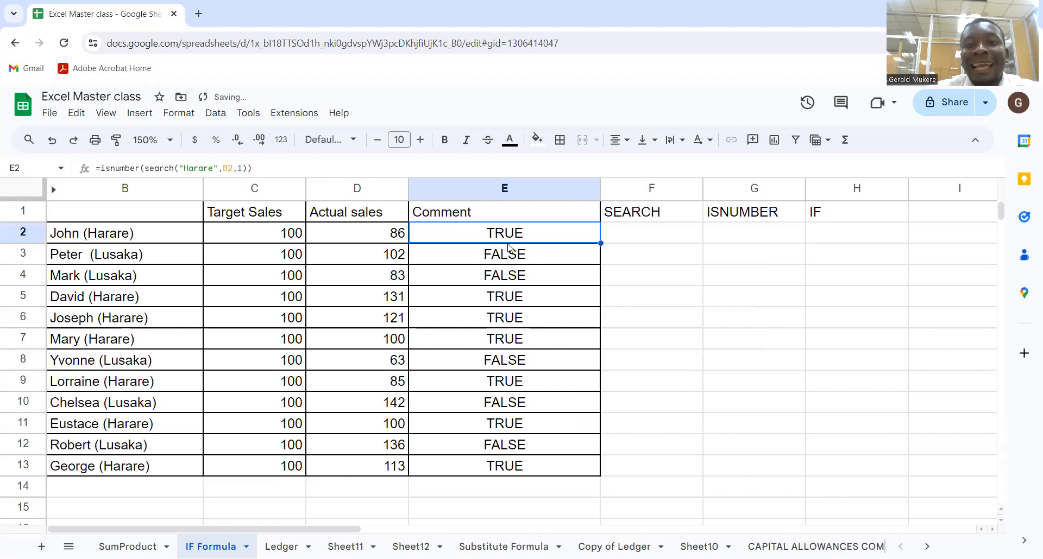
click(511, 255)
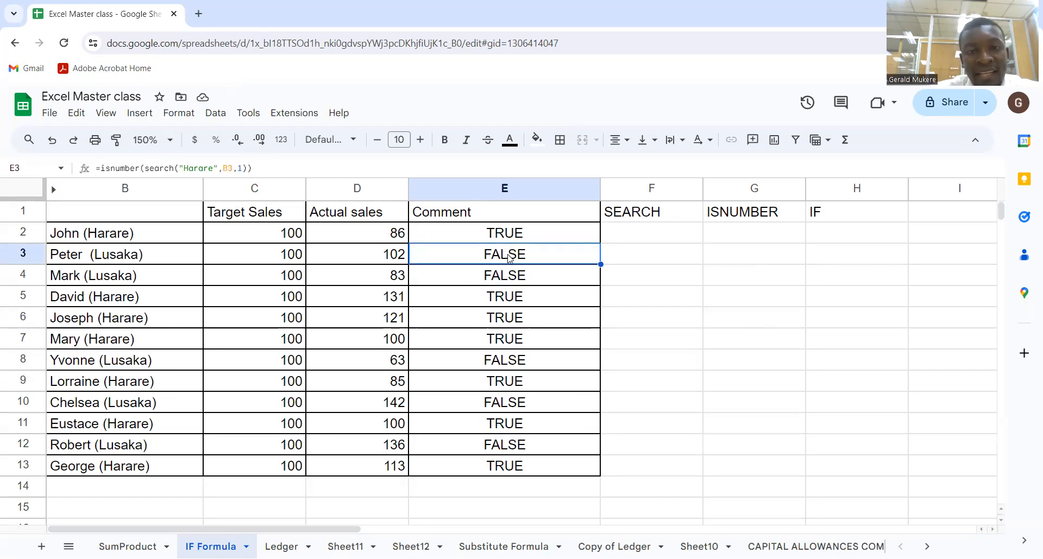
double_click(510, 257)
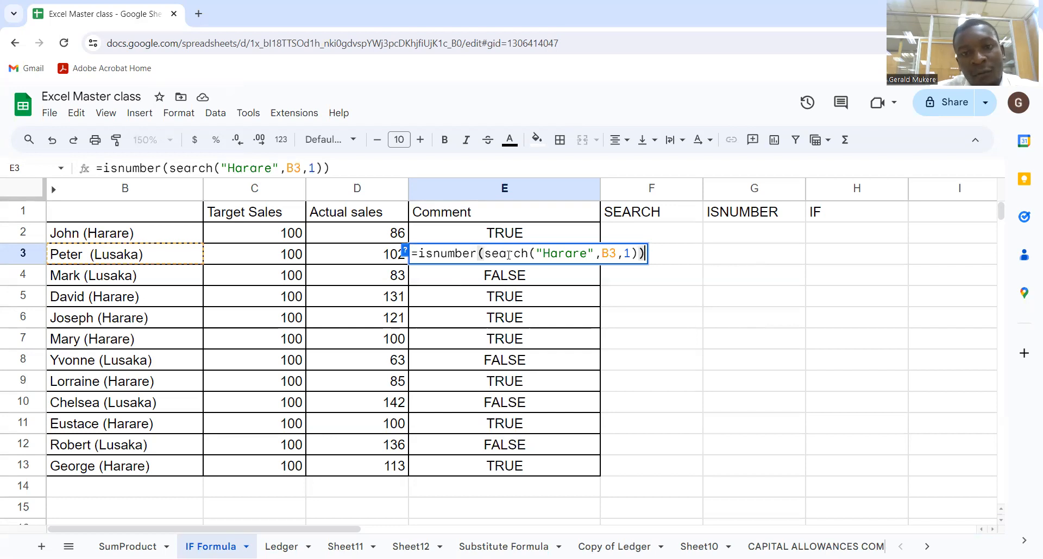
key(Return)
click(104, 259)
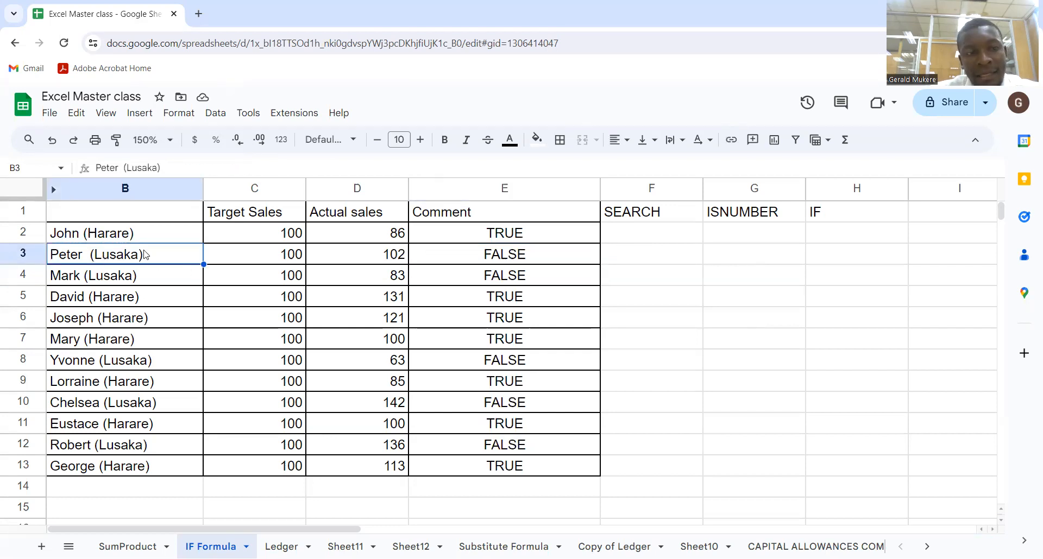
click(481, 261)
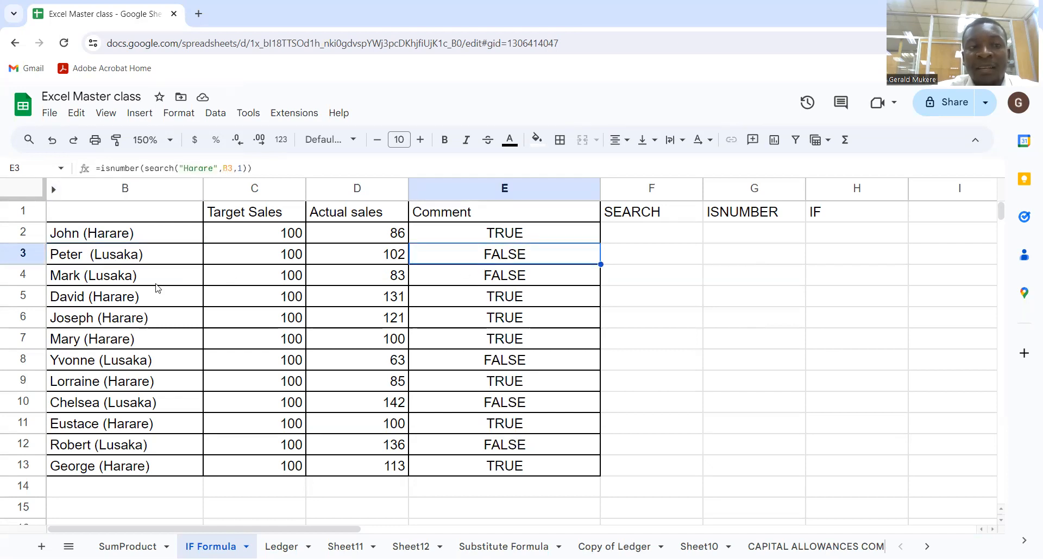
click(518, 302)
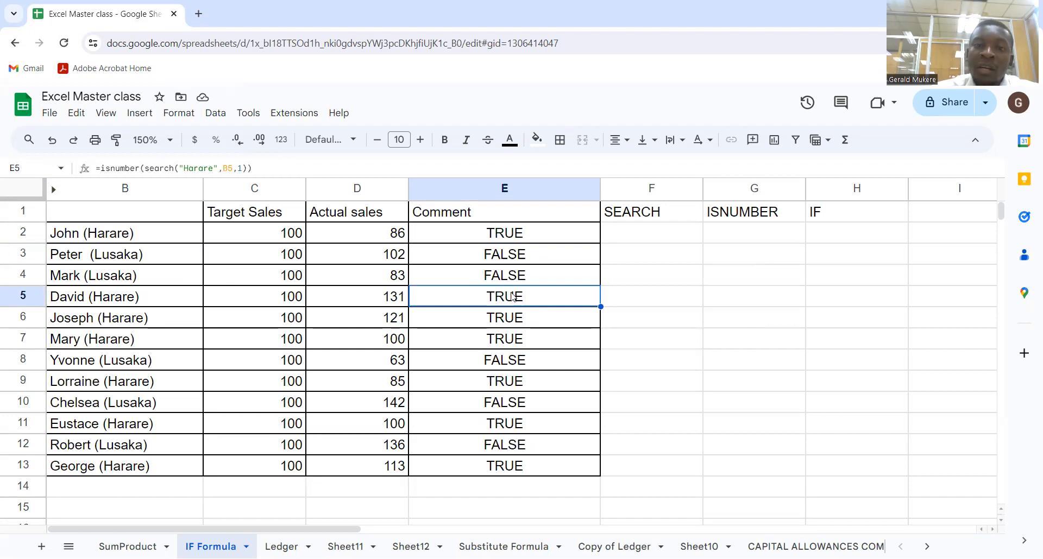
drag(513, 234, 506, 464)
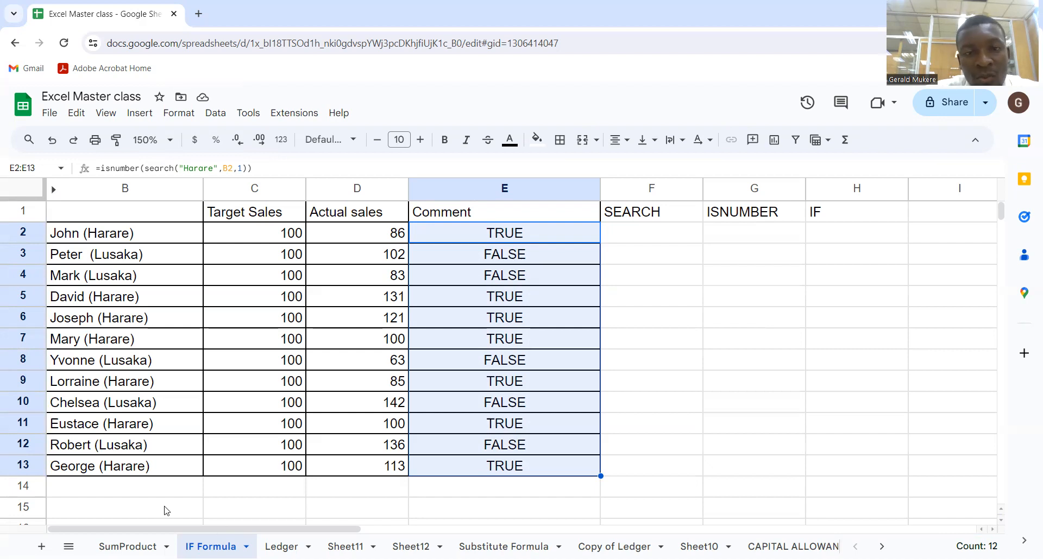
- Insert if( before isnumber in the E2 formula so that the ISNUMBER test becomes the IF condition
click(475, 239)
double_click(475, 240)
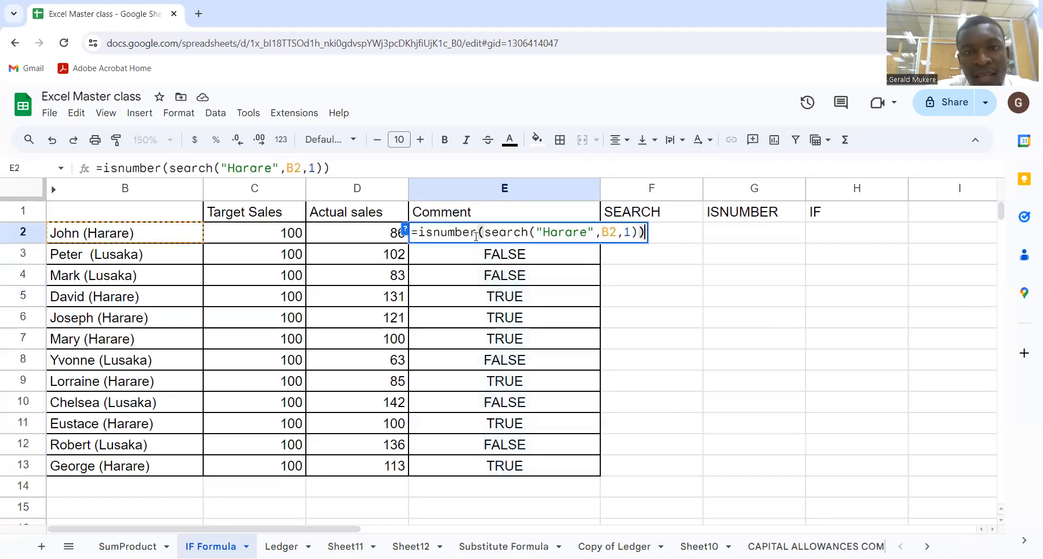
click(421, 233)
text(if()
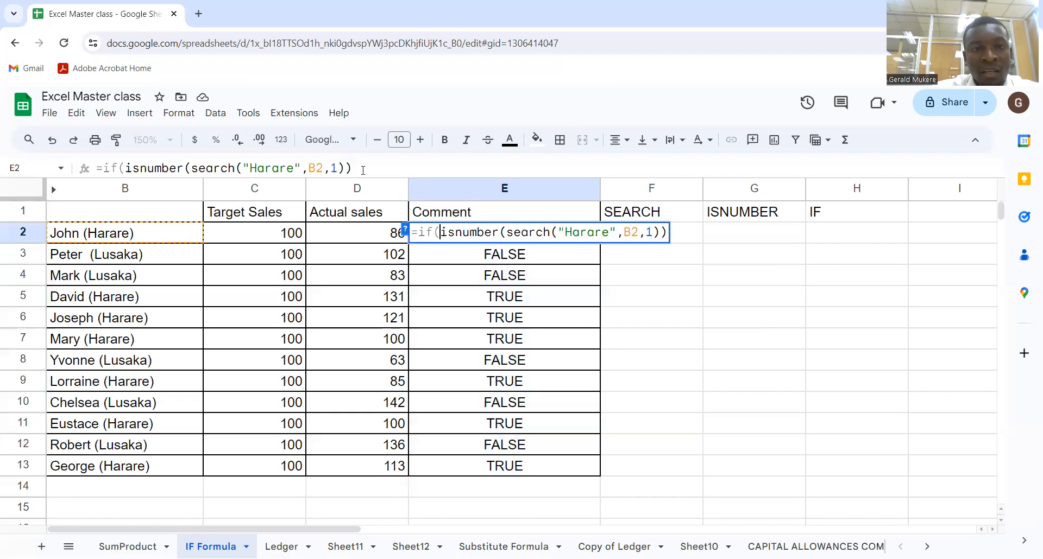
text(,)
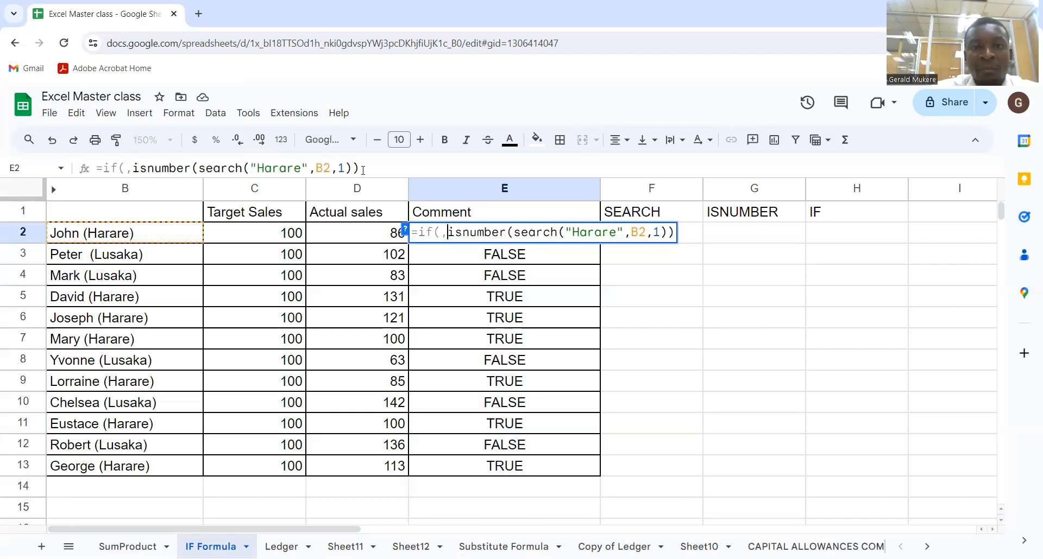
key(BackSpace)
click(363, 168)
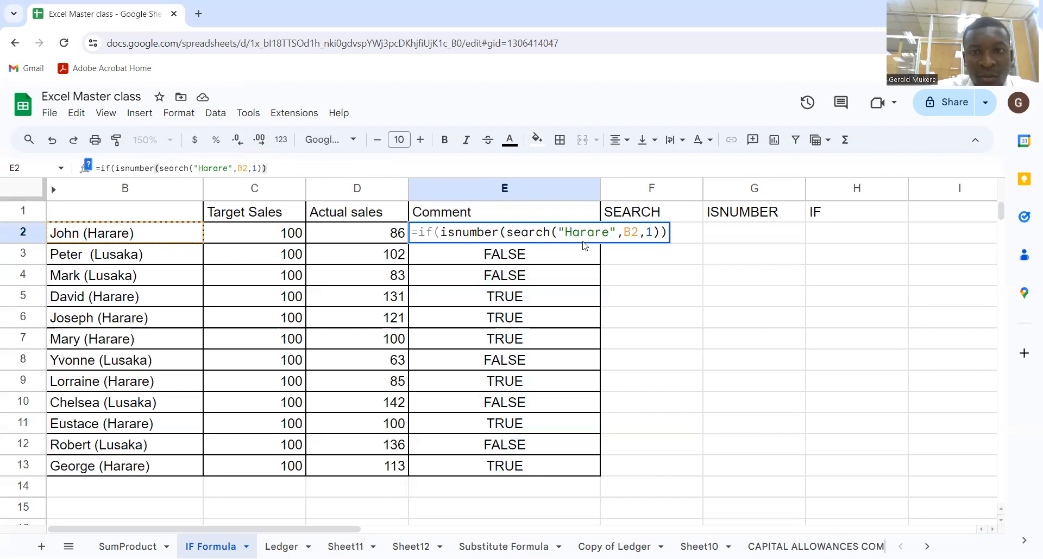
click(667, 235)
- Add "ZWL Bonus" to the E2 formula as the IF value returned when the ISNUMBER test is true
text(,)
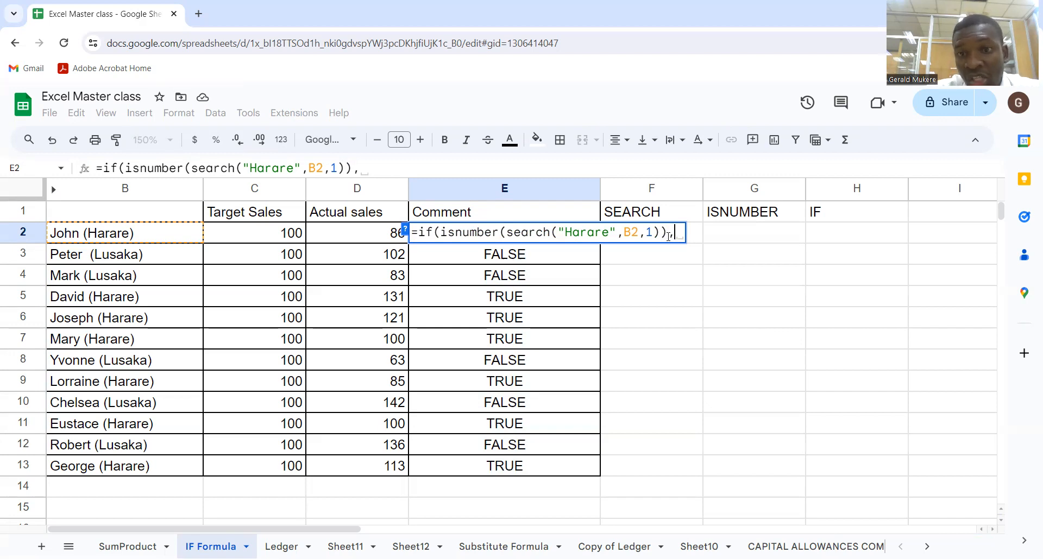
text(")
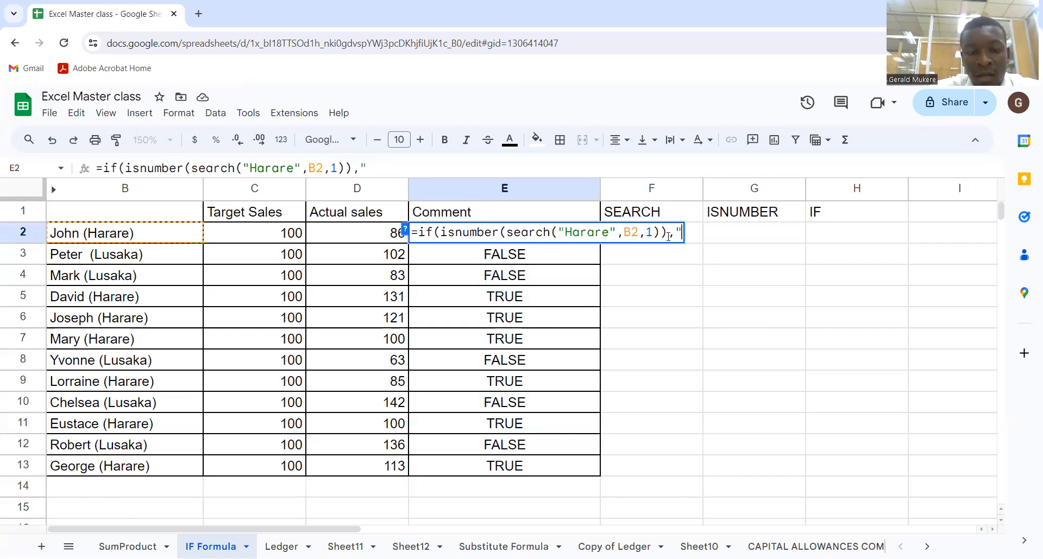
text(ZWL Bonus)
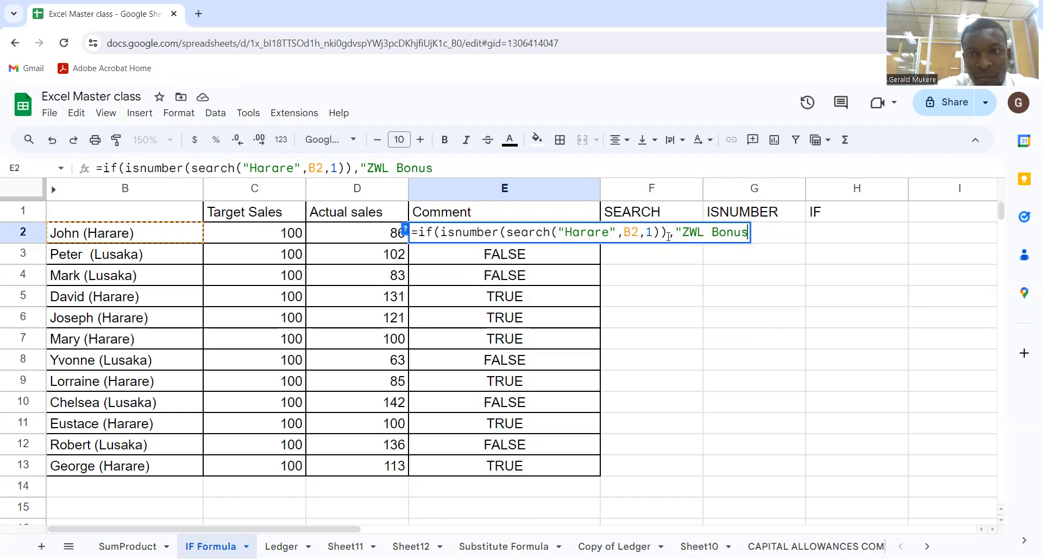
text(")
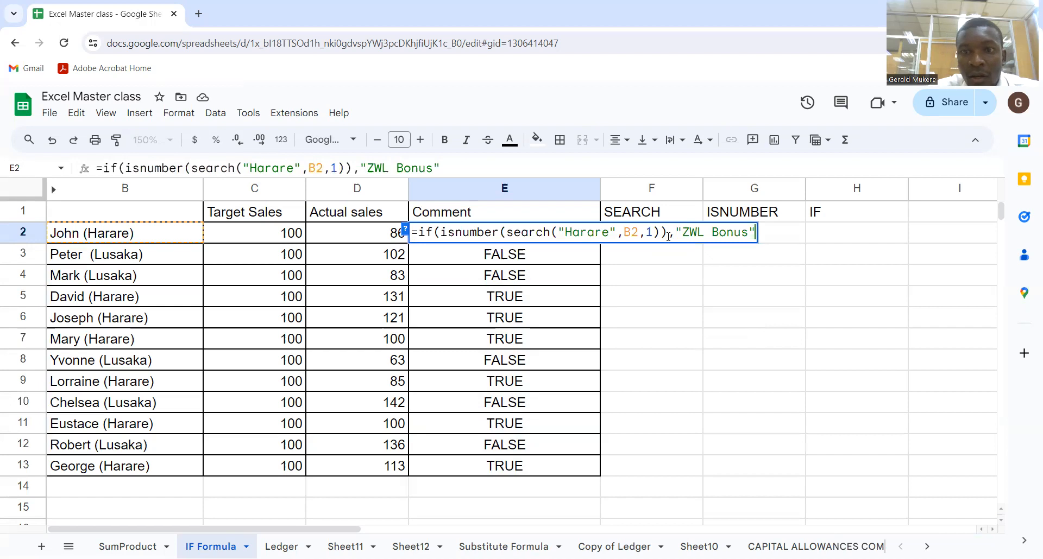
- Complete the E2 formula with "KWACHA Bonus" as the value if false and copy it down to E13
text(, )
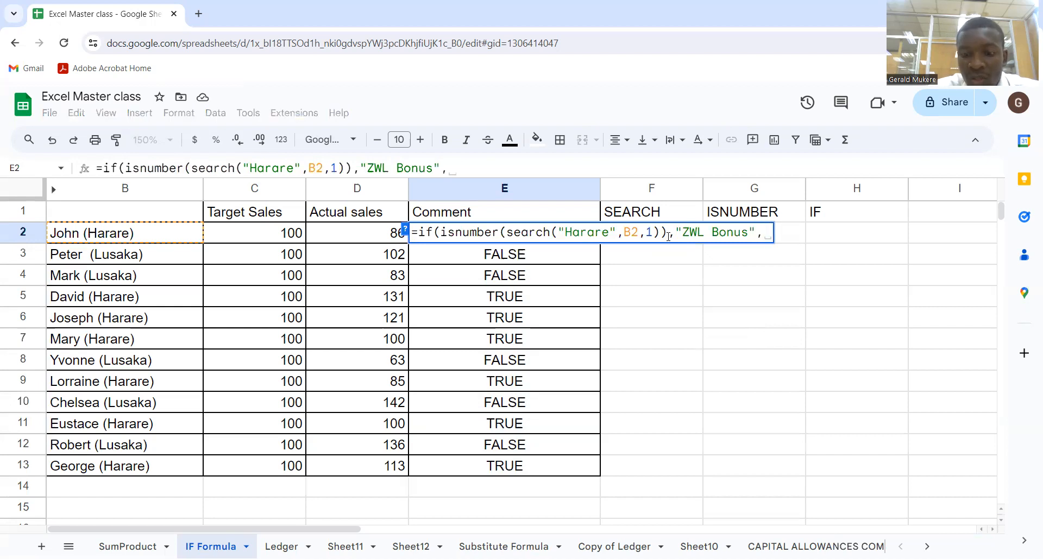
text(")
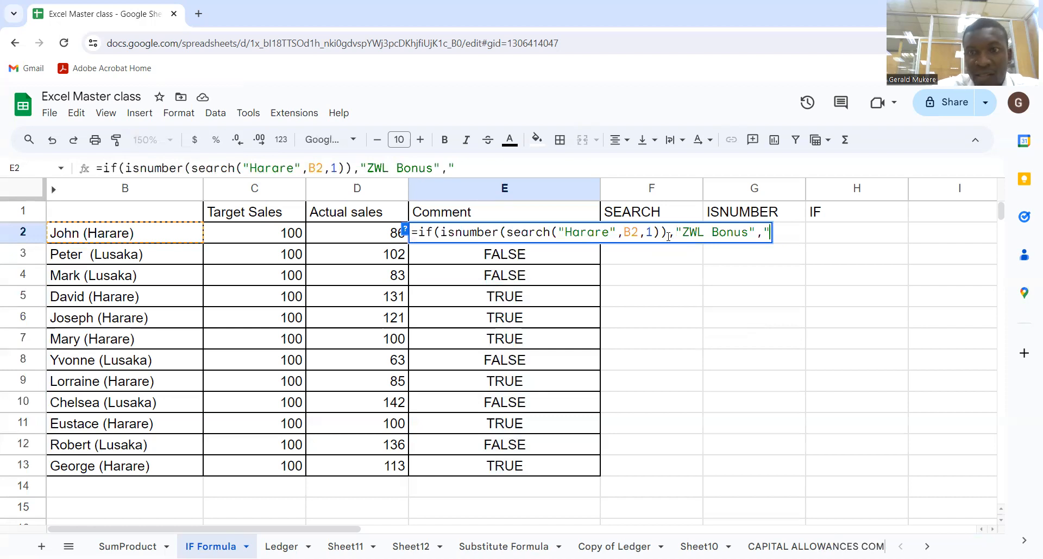
text(KWA)
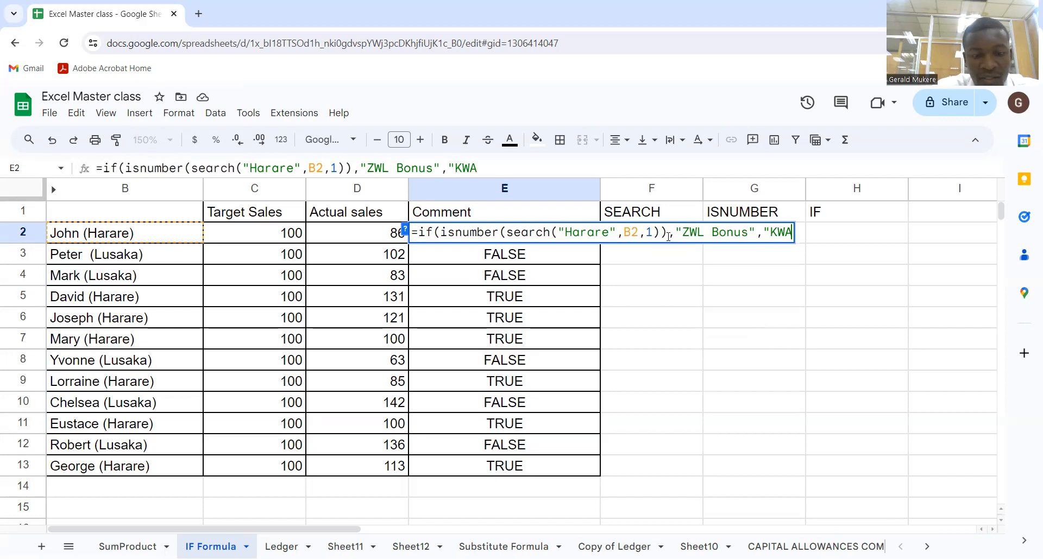
text(CHA")
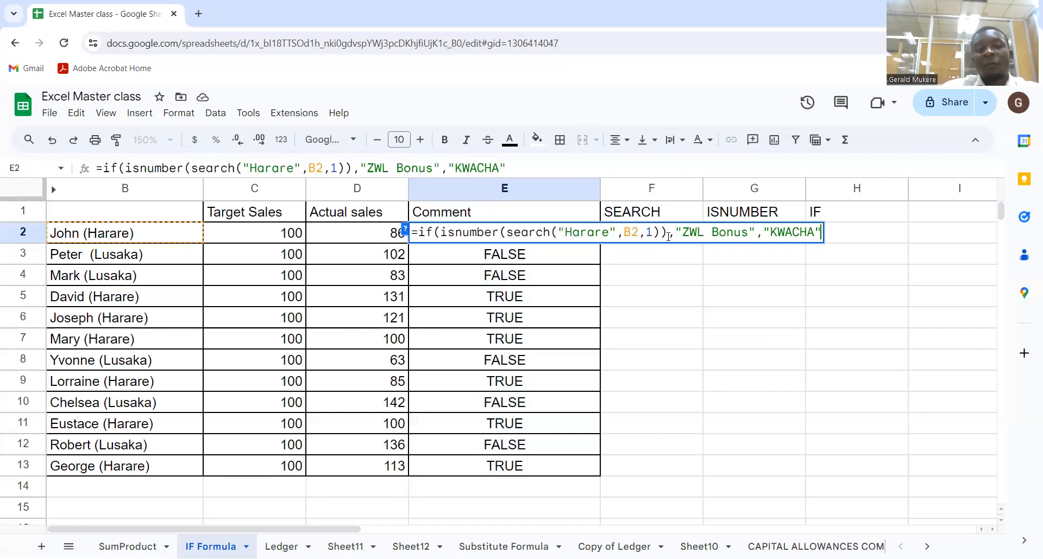
key(BackSpace)
text(Bonu)
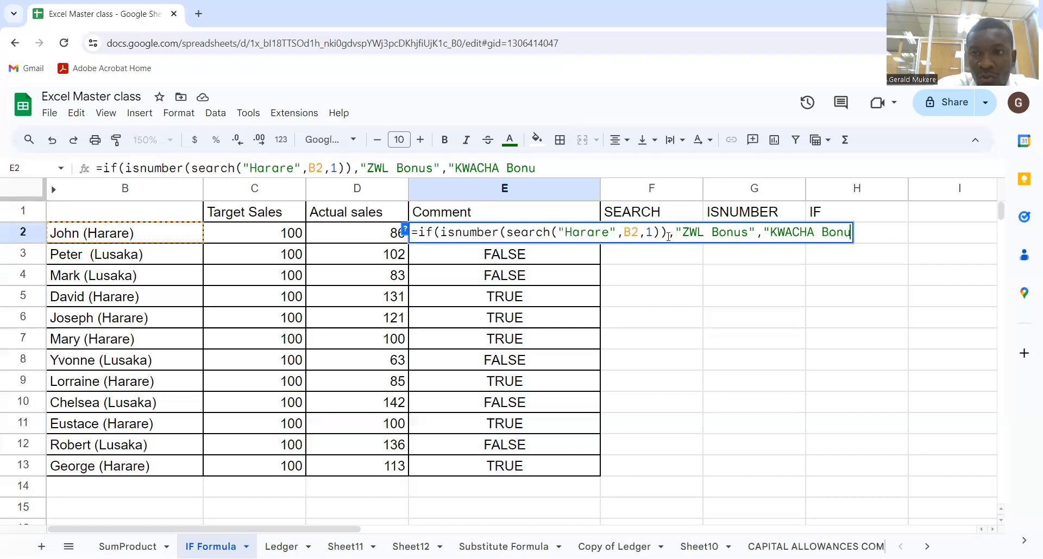
text(s)
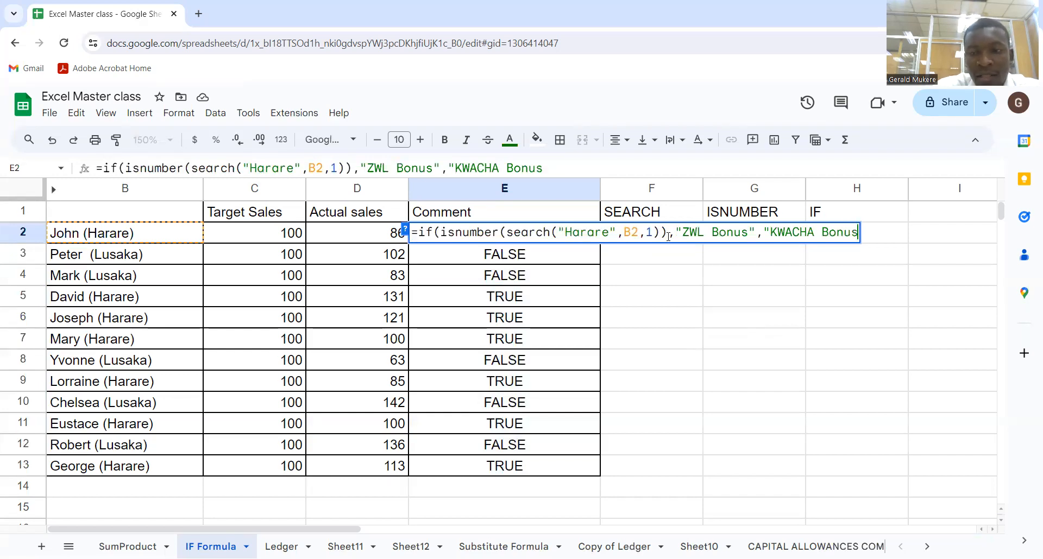
text(")
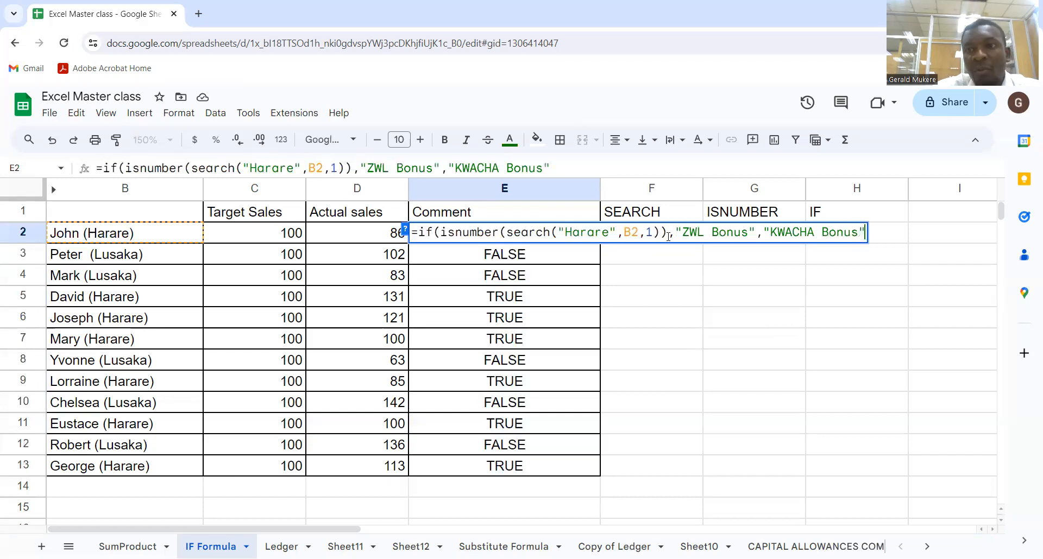
text())
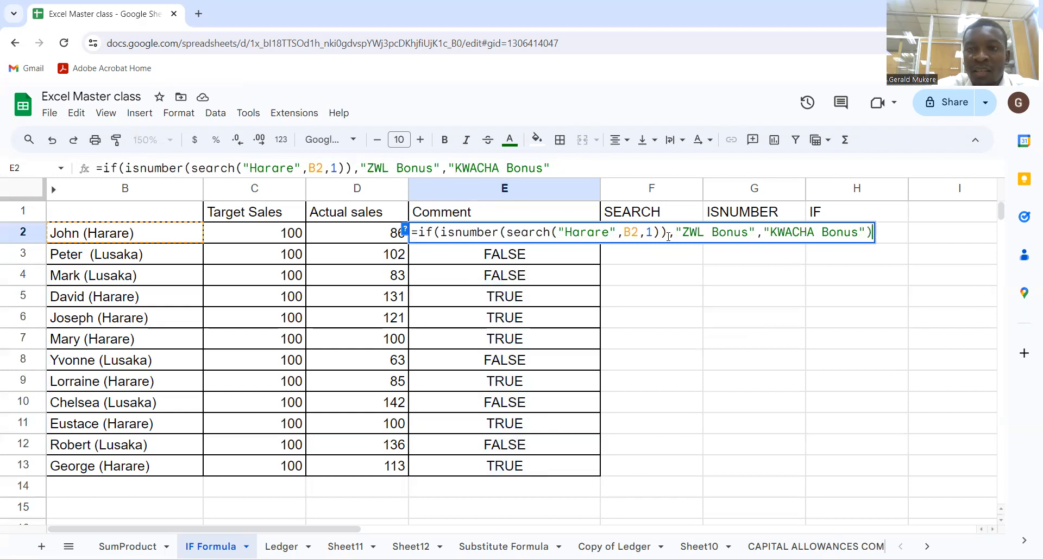
key(Return)
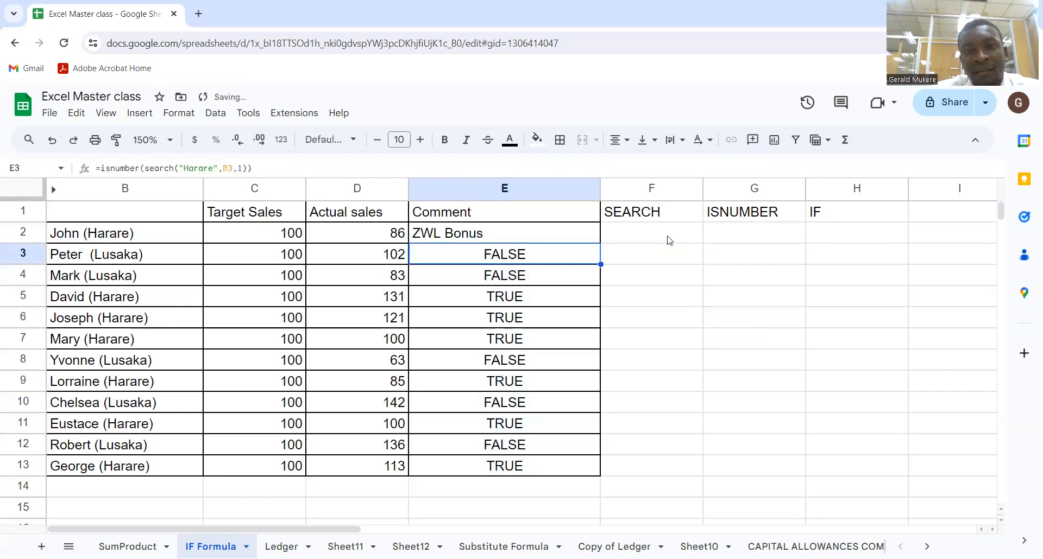
click(587, 236)
drag(600, 242, 600, 466)
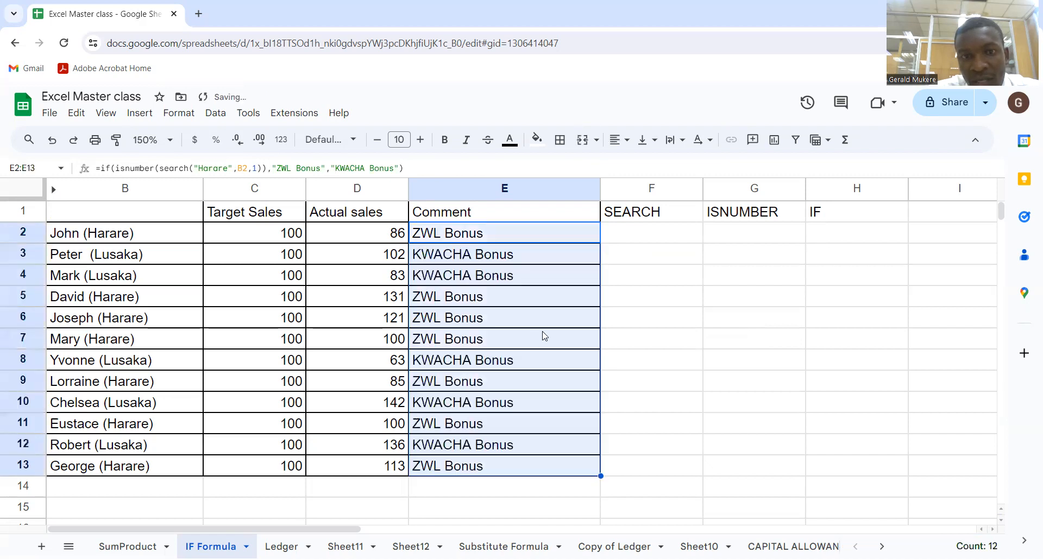
- Compare the bonus comments in rows 3 to 5 with the city given in each column B entry
click(475, 249)
click(126, 263)
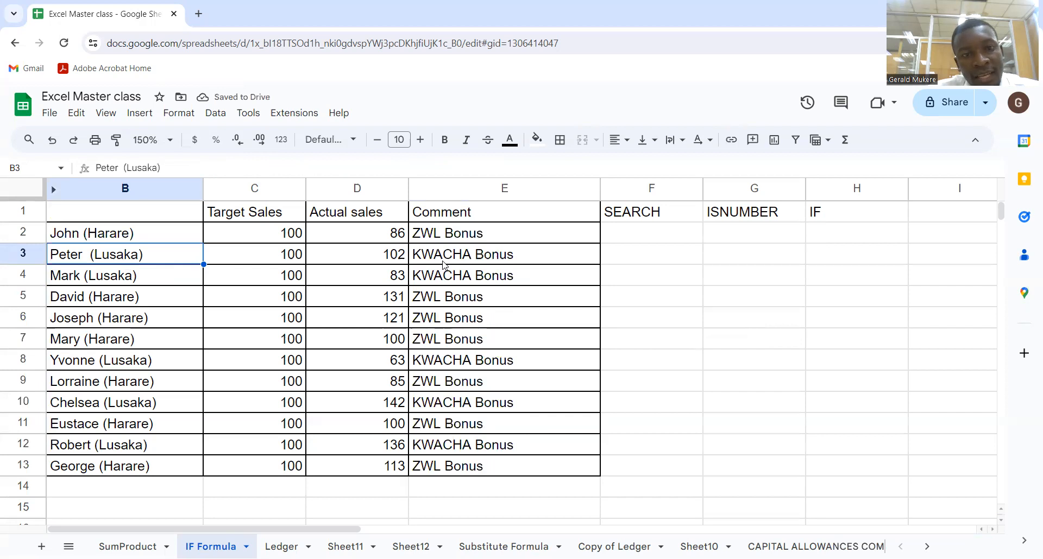
click(444, 265)
click(145, 257)
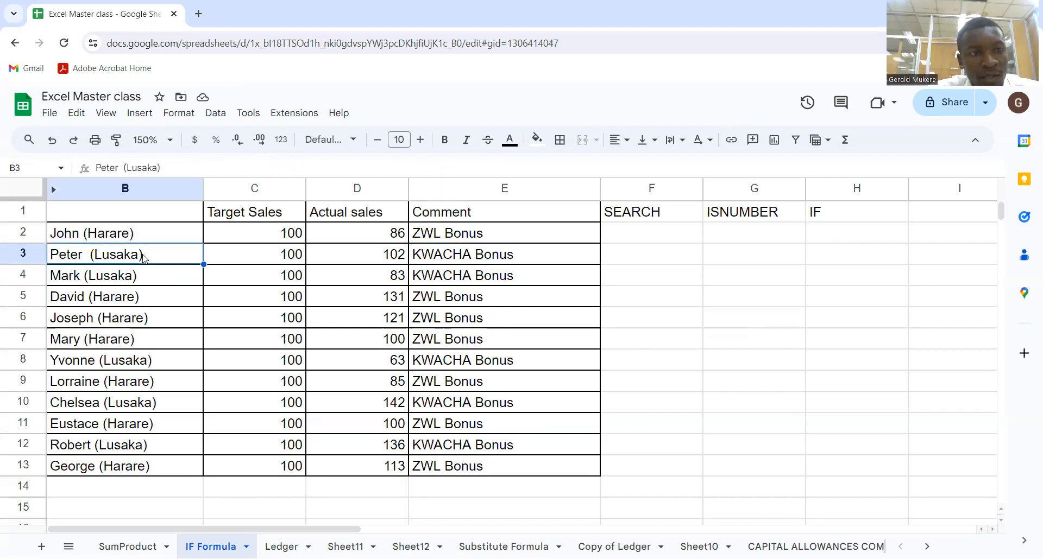
click(481, 258)
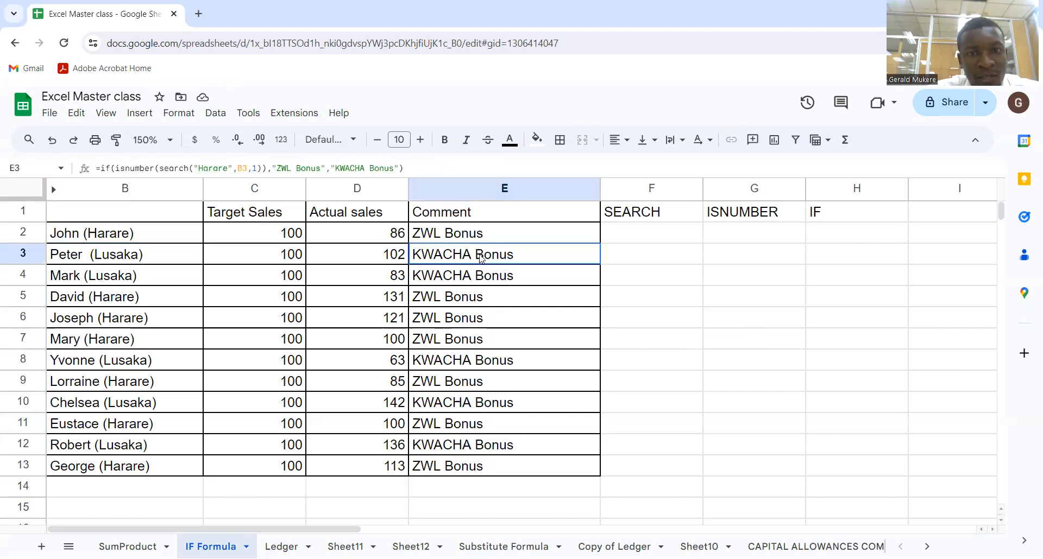
click(146, 259)
click(464, 254)
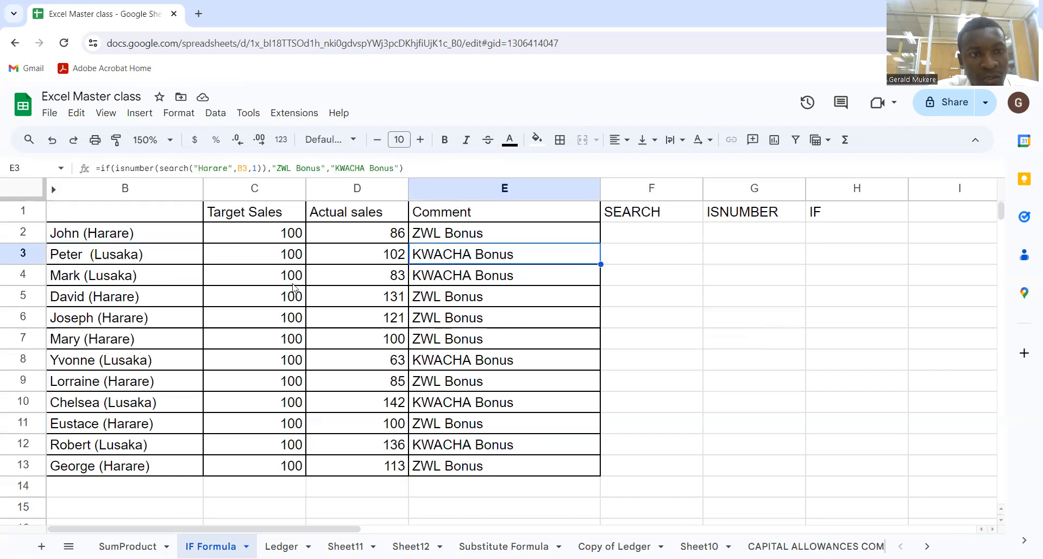
click(128, 280)
click(149, 300)
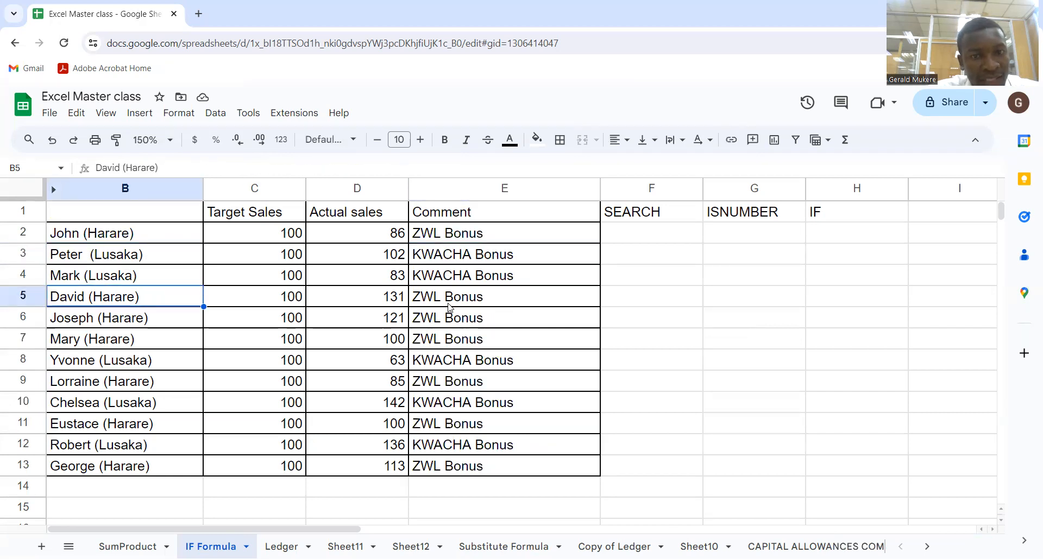
click(449, 305)
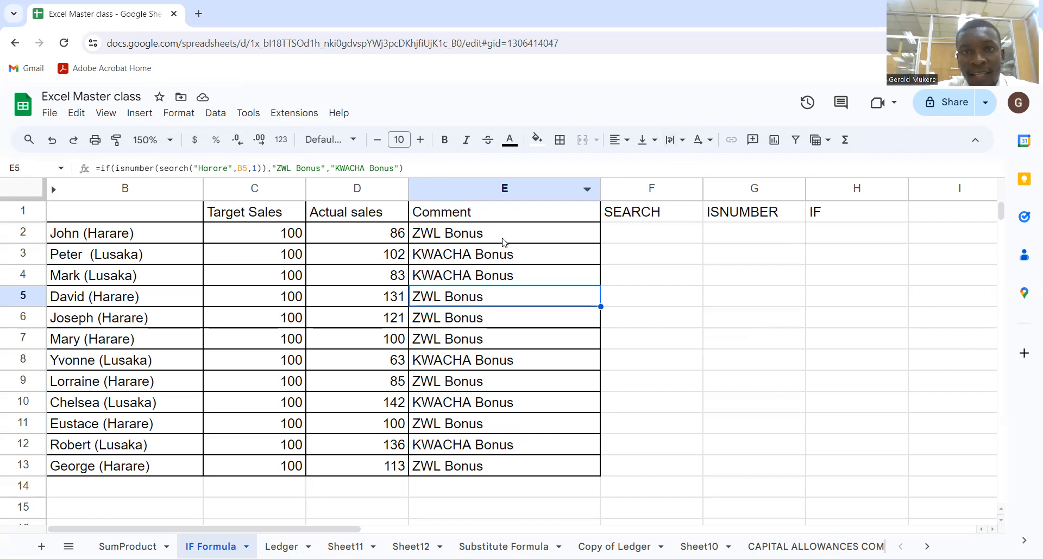
- Examine the Actual sales figures in D2 to D4 alongside the bonus comment in E2
click(395, 242)
click(385, 261)
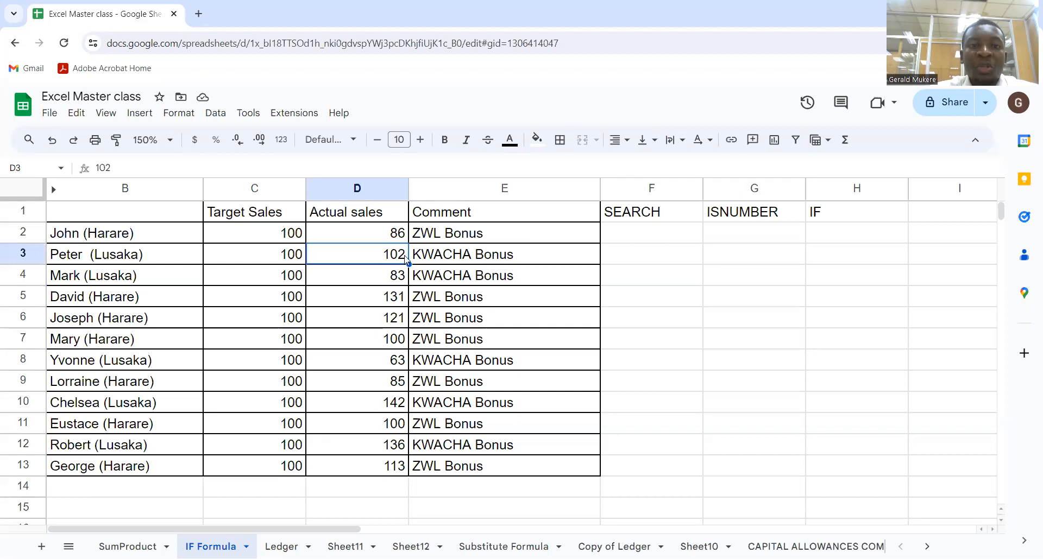
click(395, 238)
click(388, 282)
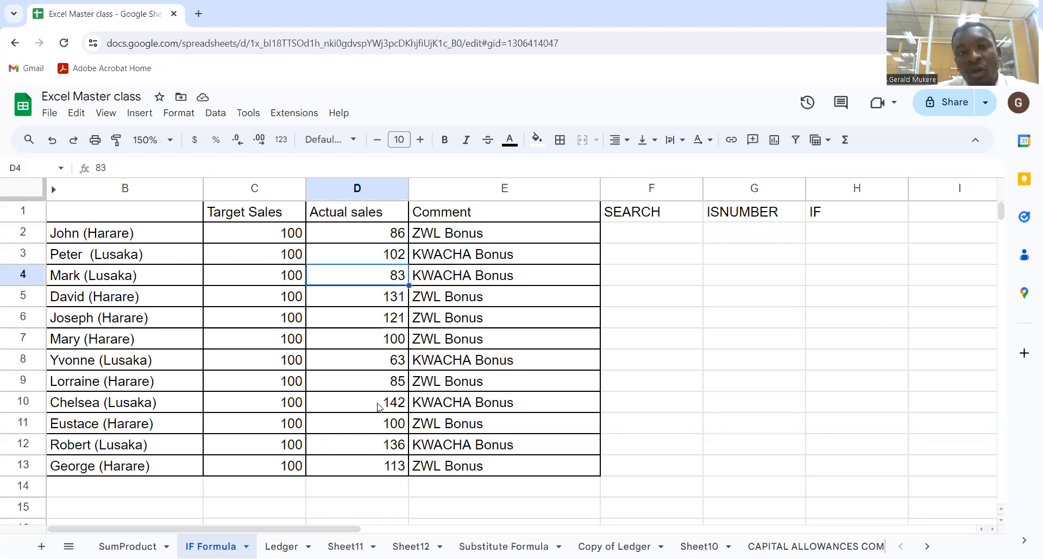
click(482, 234)
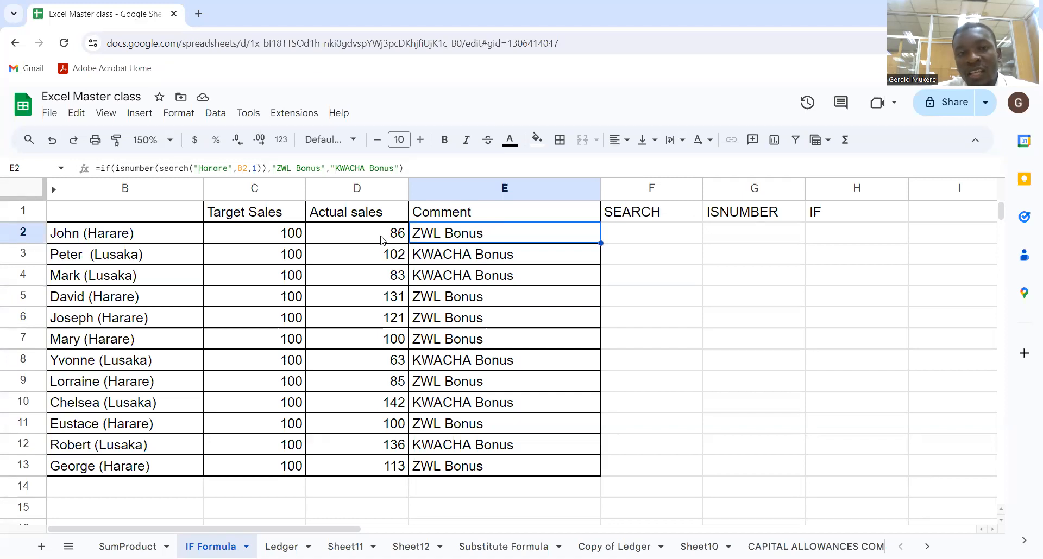
click(381, 240)
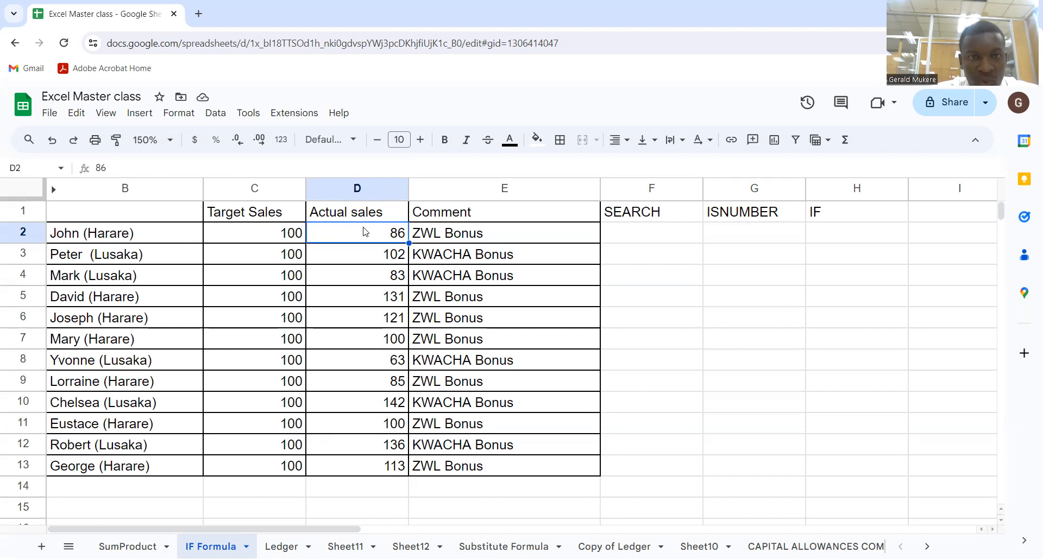
click(443, 233)
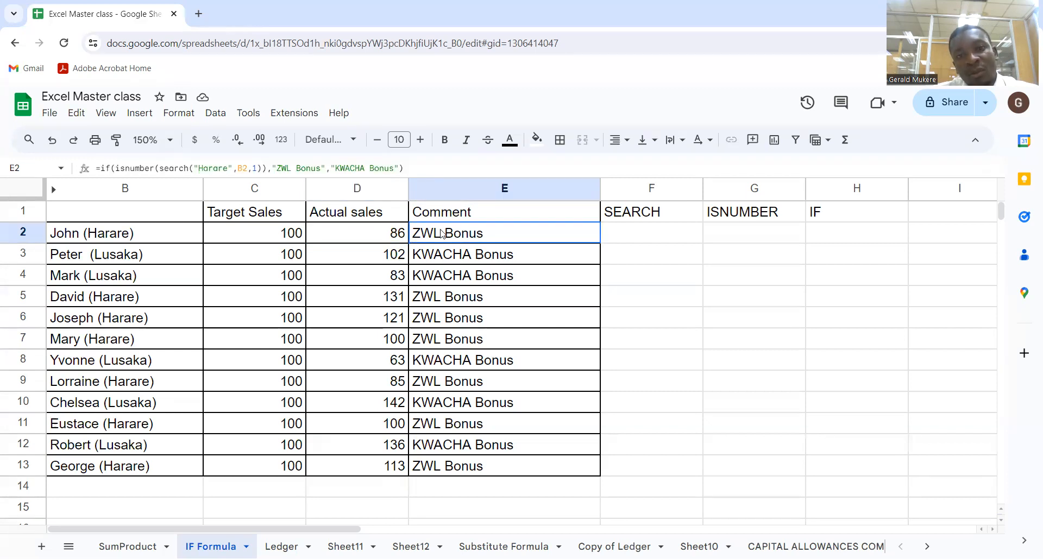